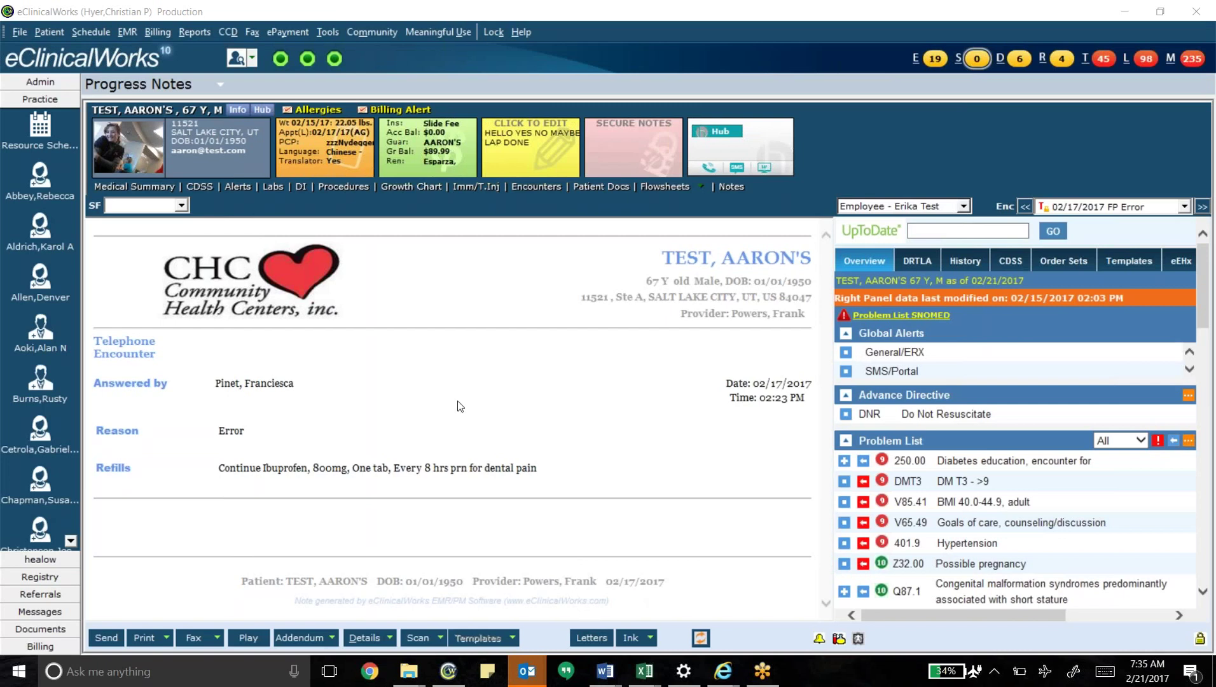
# Step: Open the Patient Recall window for writing a letter to the current patient
pyautogui.click(592, 638)
pyautogui.click(259, 110)
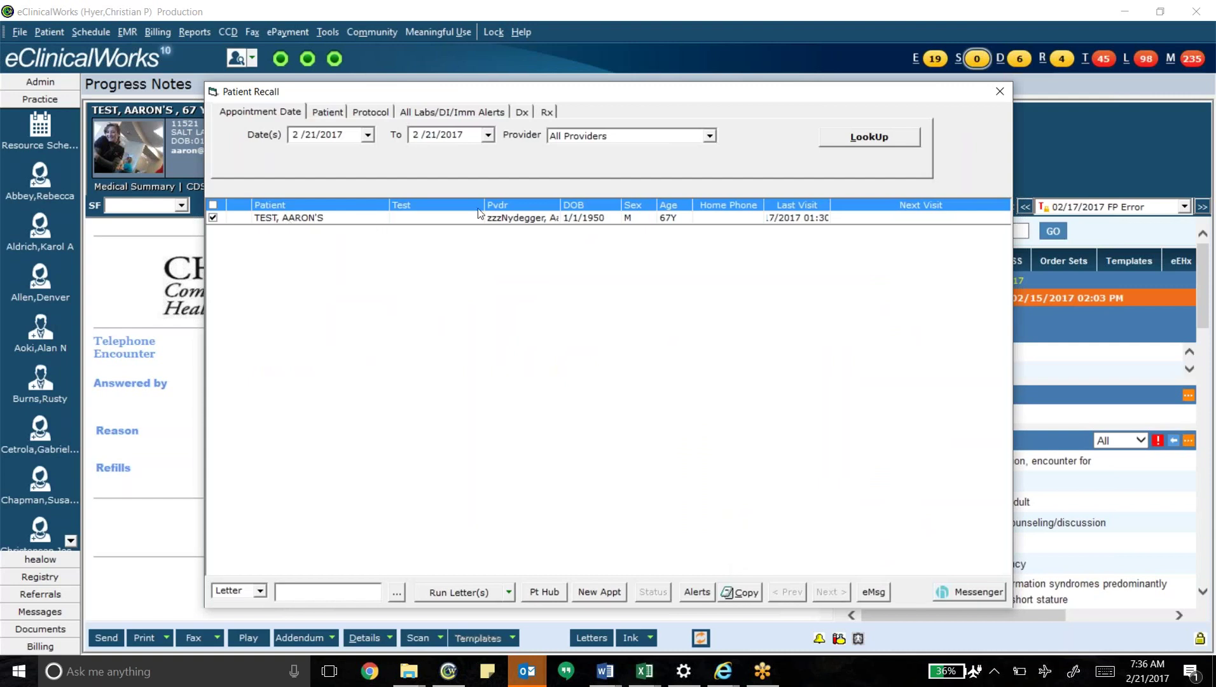
pyautogui.moveTo(439, 92); pyautogui.dragTo(414, 79)
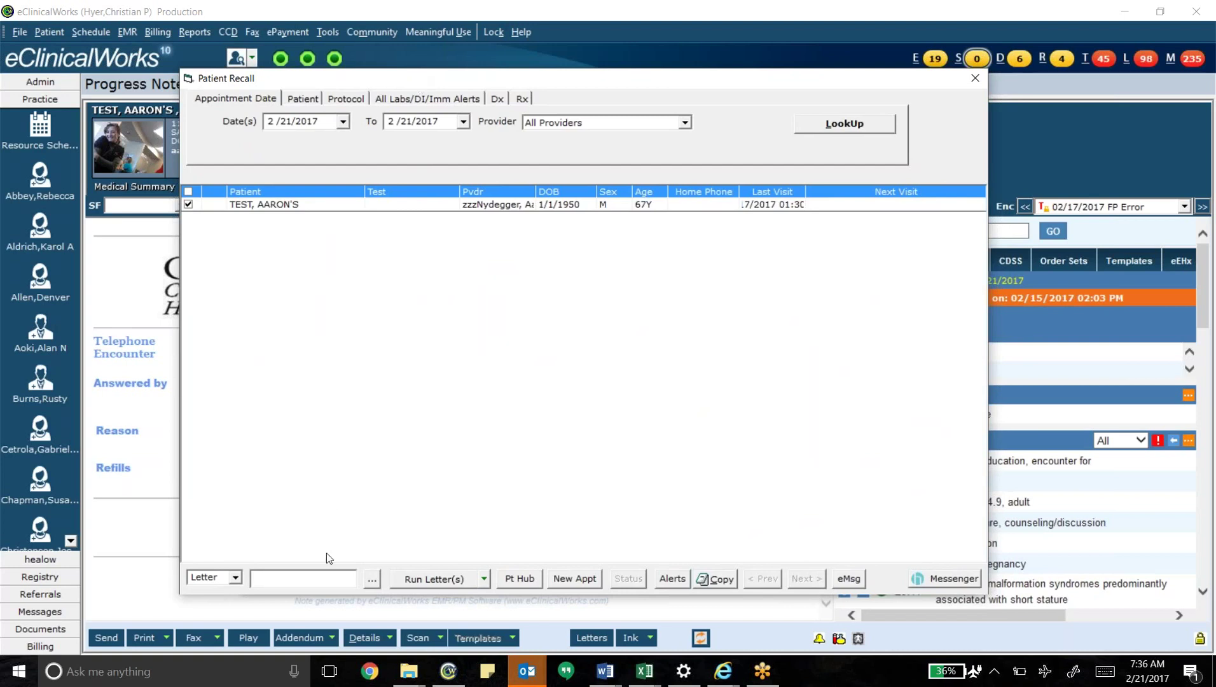
# Step: Select the *72nd General Letter template and run the letter for the patient with tracking enabled
pyautogui.click(373, 583)
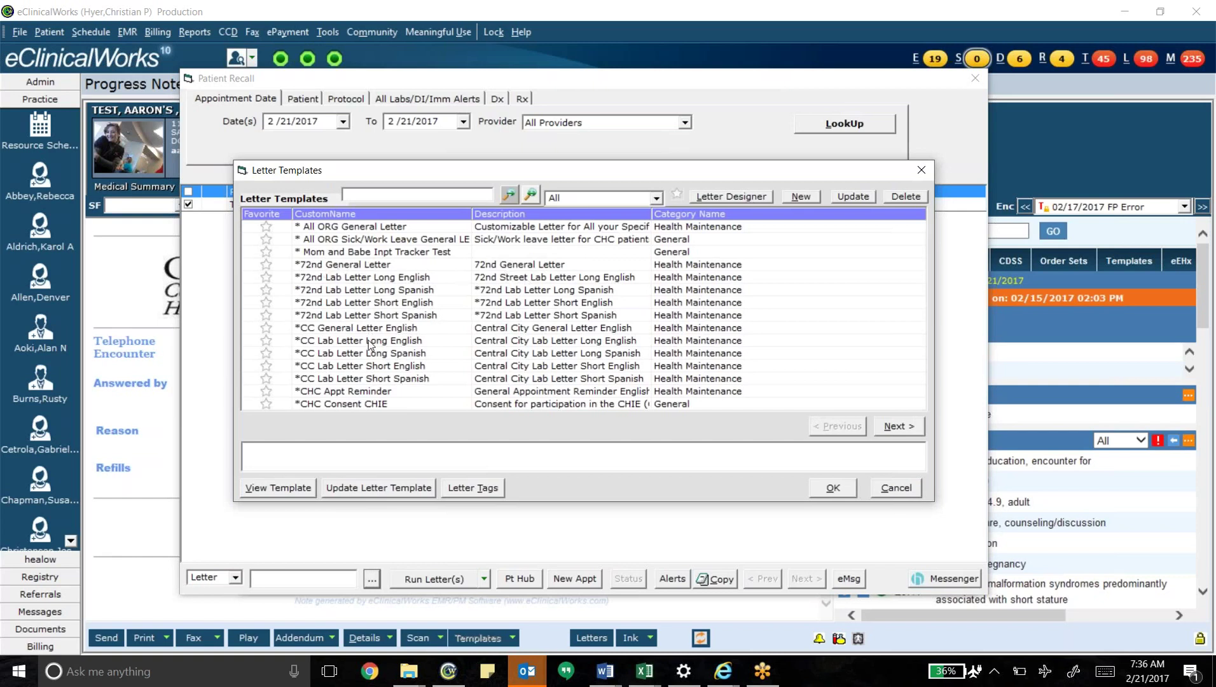
pyautogui.click(400, 266)
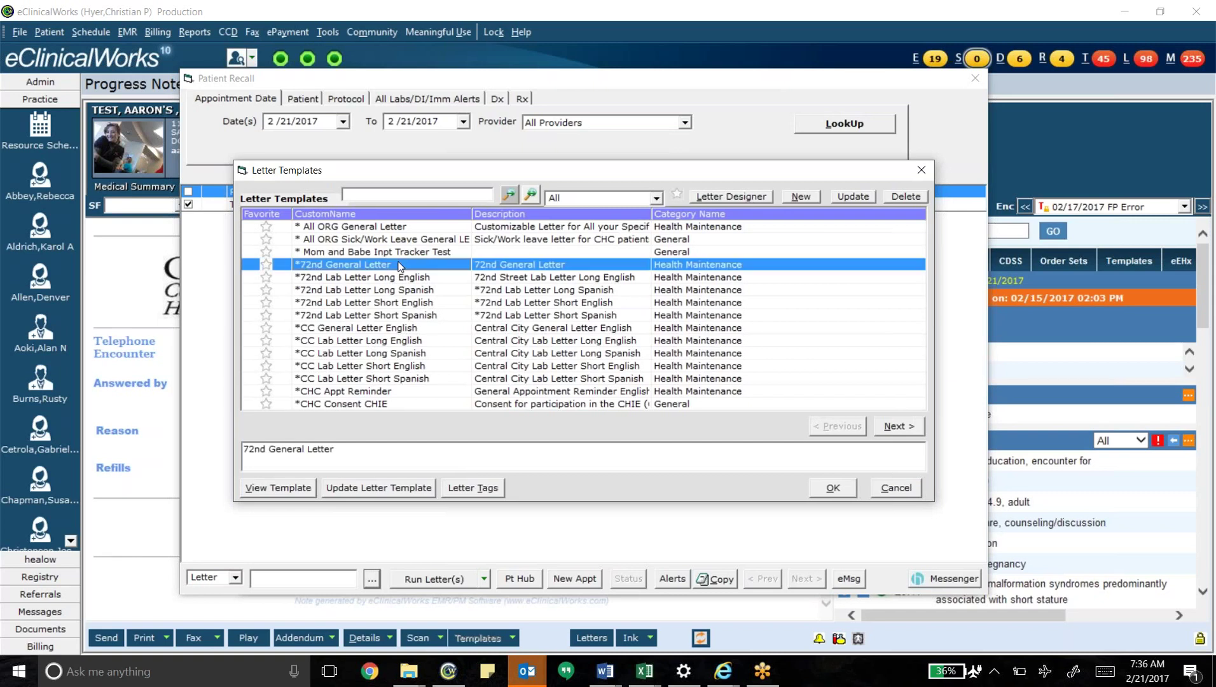
pyautogui.click(822, 494)
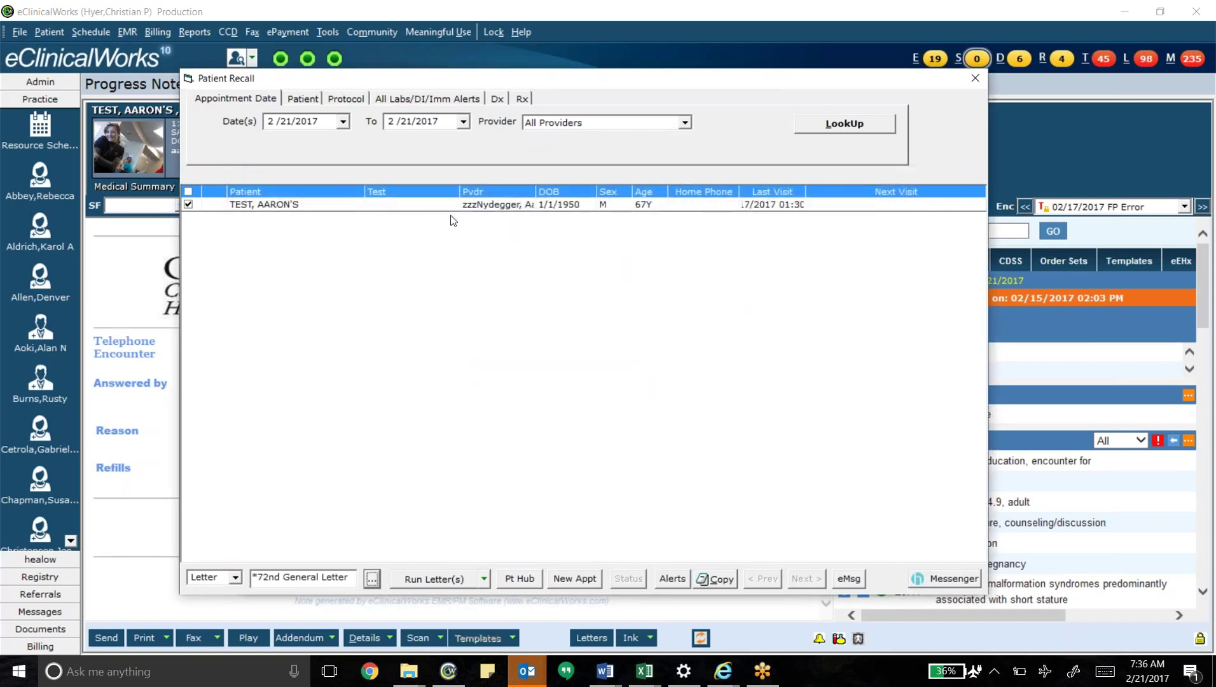
pyautogui.click(436, 579)
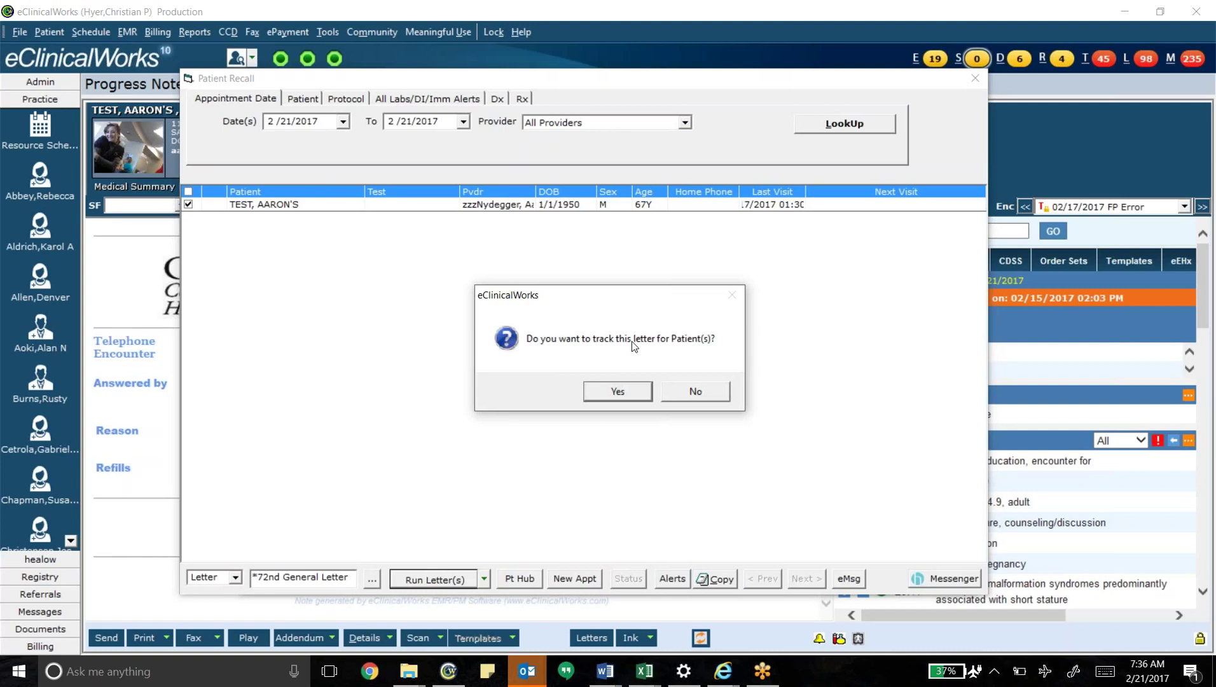
pyautogui.click(632, 391)
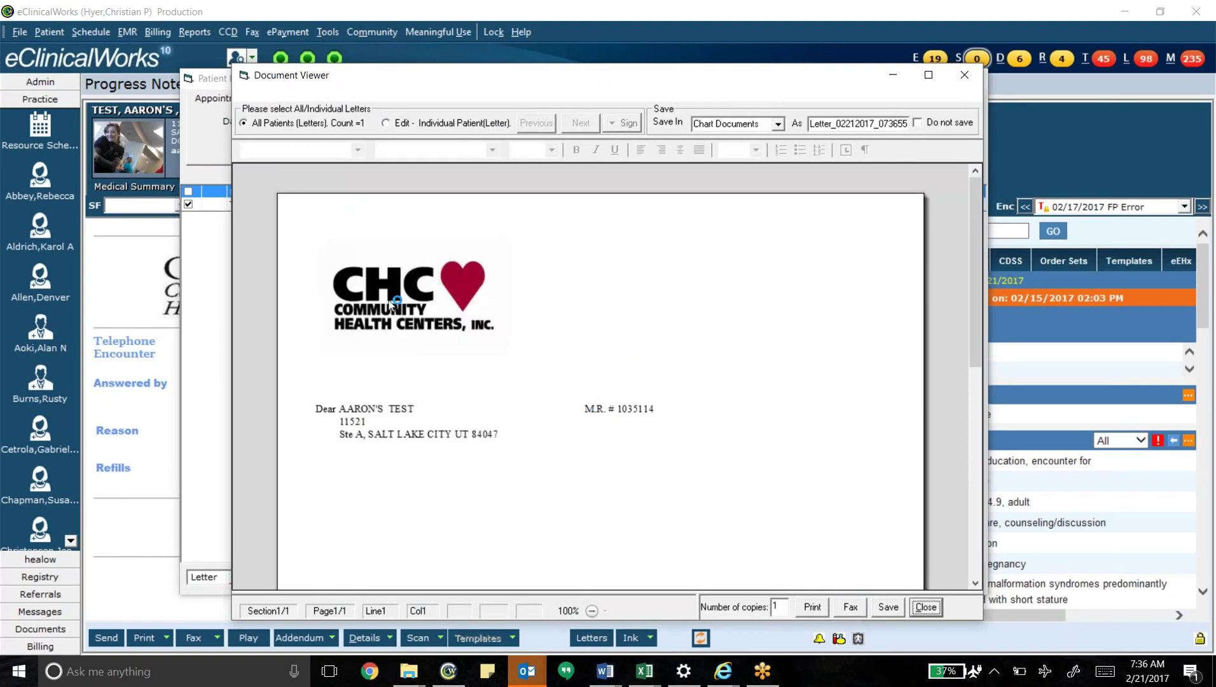
# Step: Examine the generated letter from its letterhead and patient address block down to the signature block
pyautogui.scroll(-1, 355, 410)
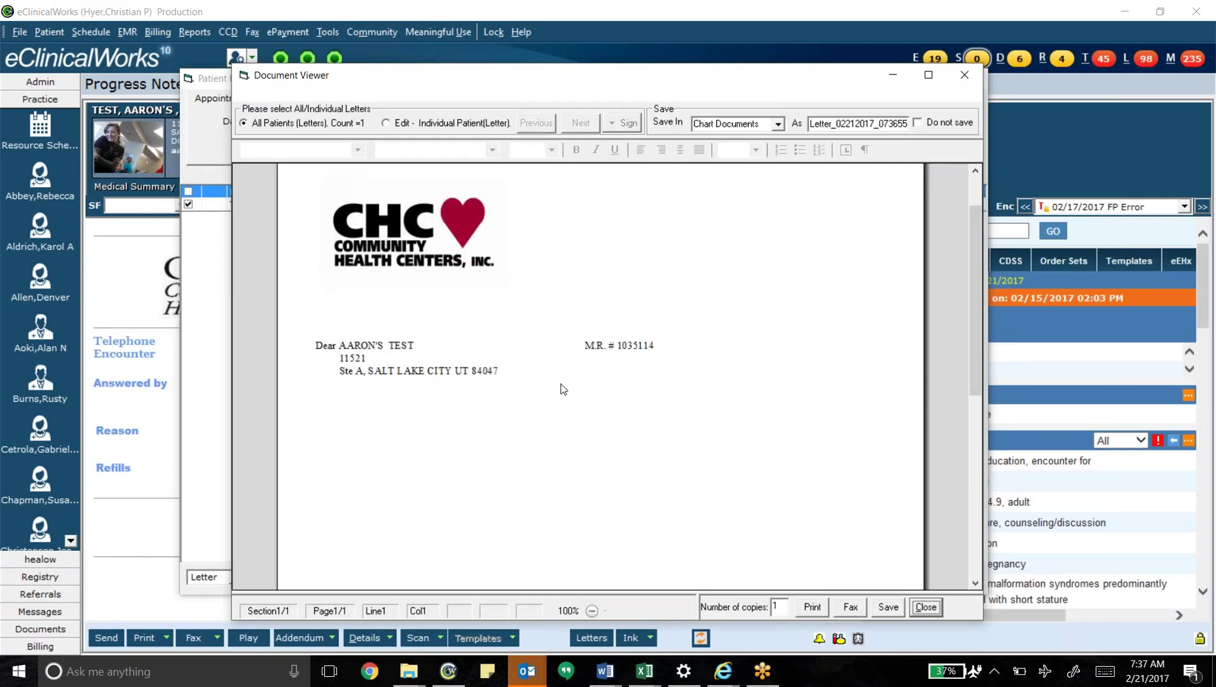
pyautogui.scroll(-1, 561, 401)
pyautogui.scroll(-3, 559, 410)
pyautogui.scroll(3, 572, 391)
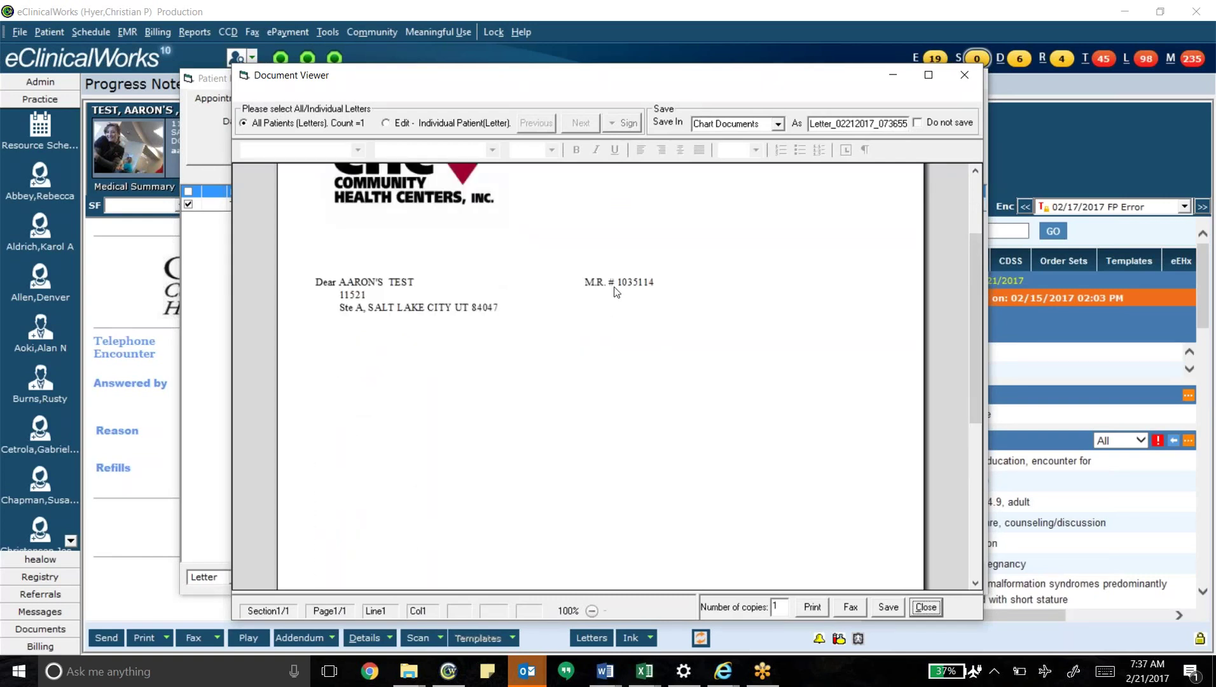
pyautogui.scroll(-2, 619, 295)
pyautogui.scroll(-2, 620, 311)
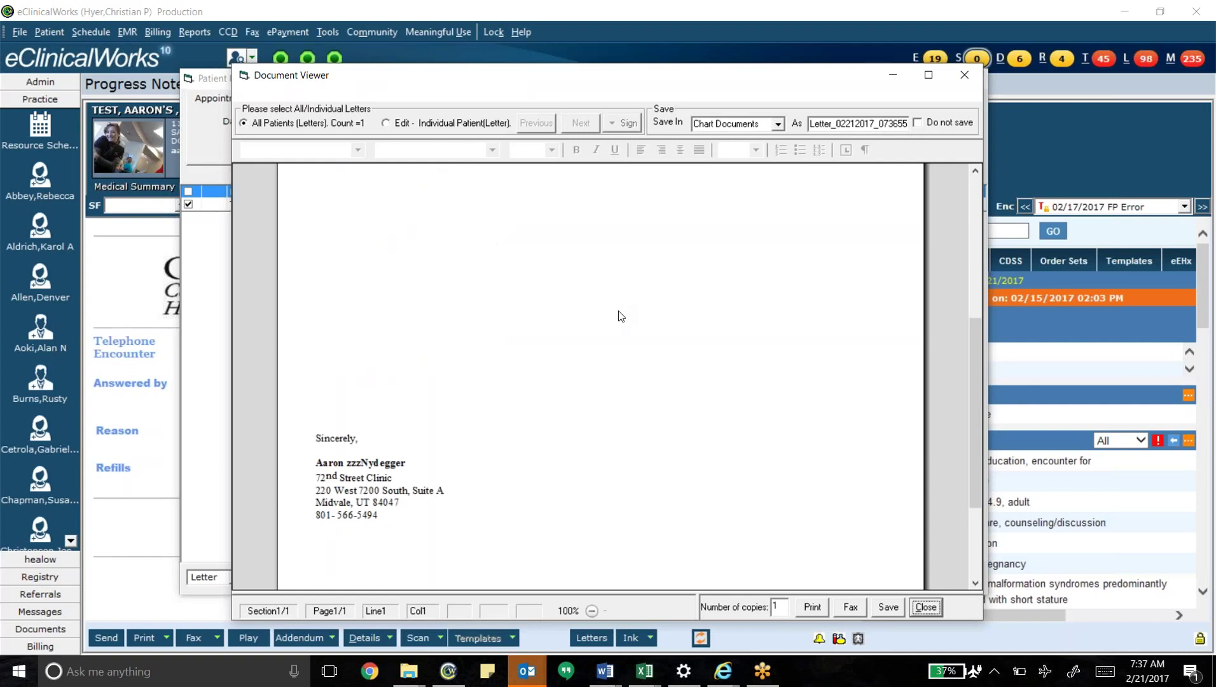
pyautogui.scroll(-2, 604, 350)
pyautogui.scroll(-1, 592, 382)
pyautogui.scroll(4, 589, 384)
# Step: Make the individual patient letter editable and enter a "Hi" greeting with the patient's first name below the address
pyautogui.click(348, 343)
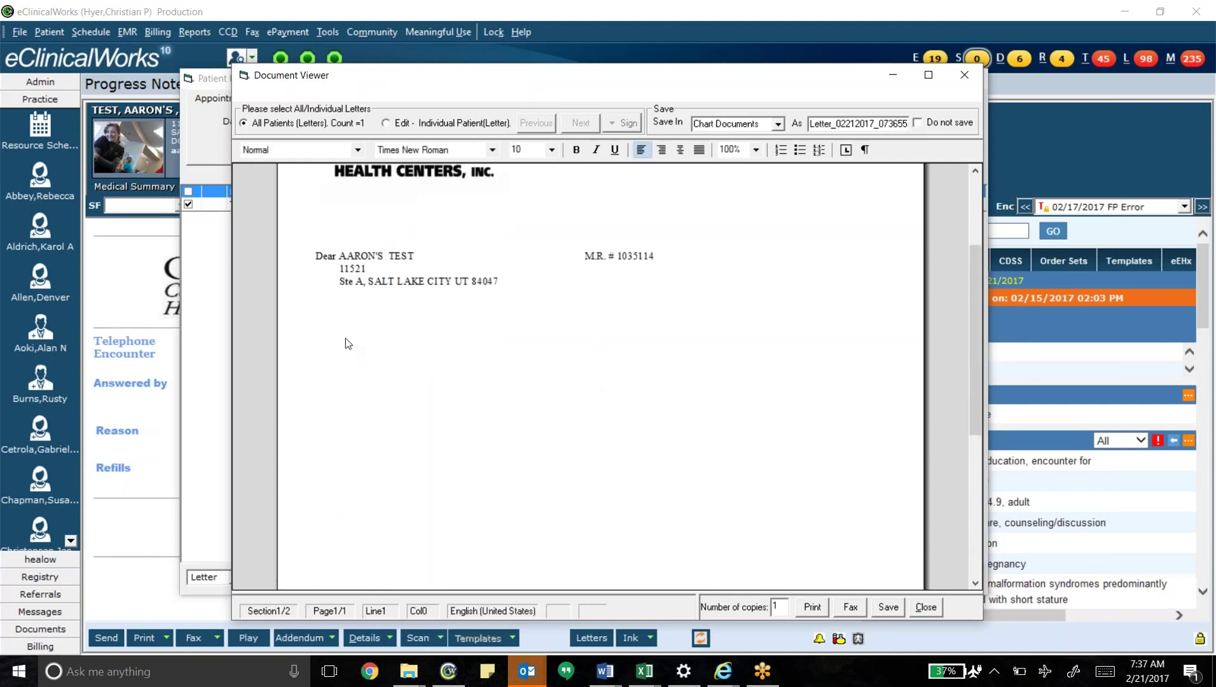
pyautogui.click(408, 125)
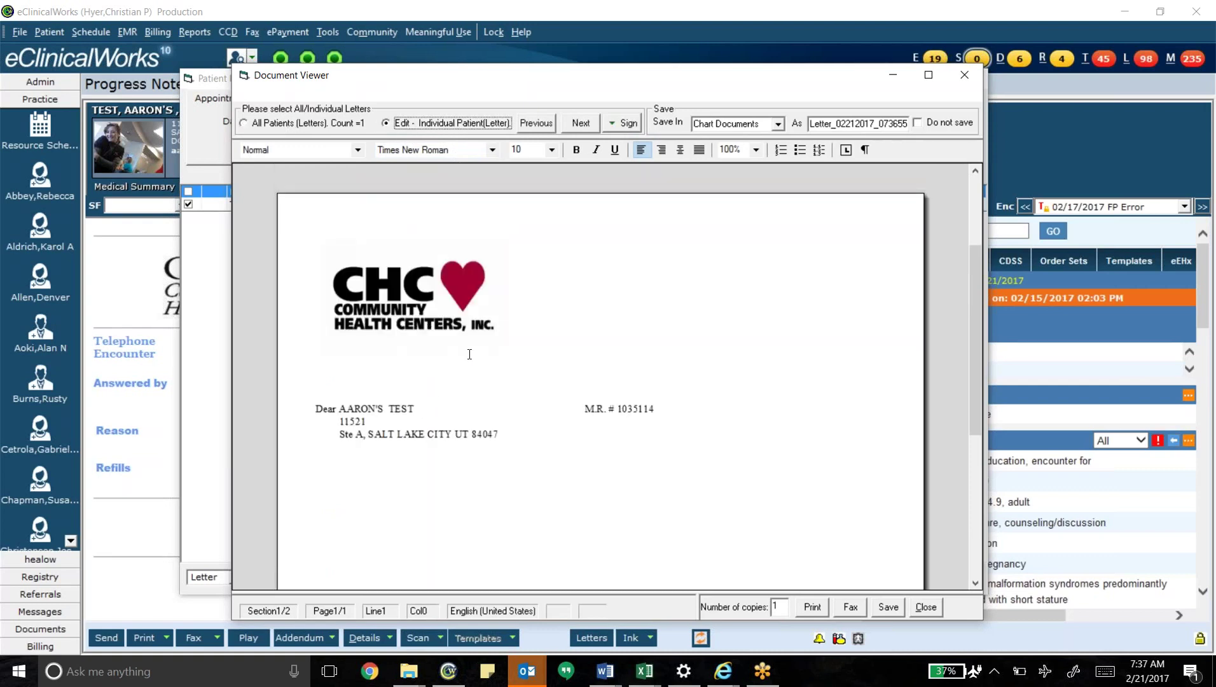
pyautogui.scroll(-1, 470, 356)
pyautogui.scroll(-1, 469, 367)
pyautogui.click(325, 369)
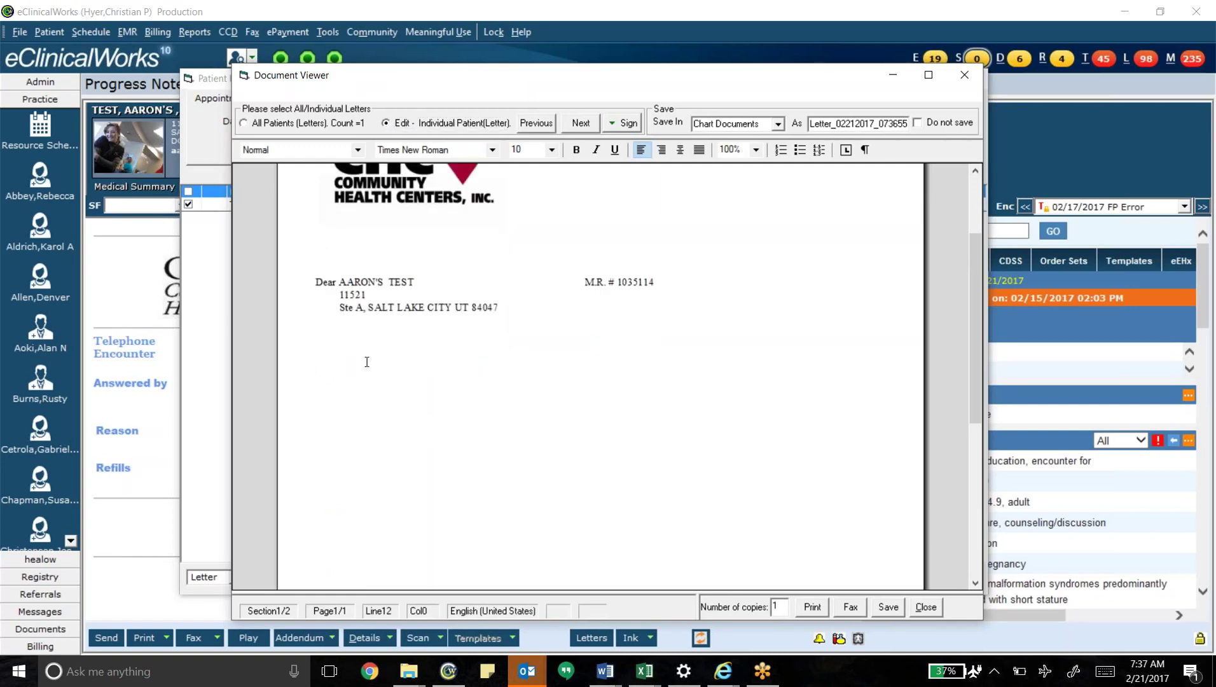
pyautogui.write('Hi Aaaro')
pyautogui.press('BackSpace')
pyautogui.press('BackSpace')
pyautogui.press('BackSpace')
pyautogui.write('ron,')
pyautogui.press('BackSpace')
pyautogui.press('Return')
pyautogui.press('Return')
# Step: Enter "testljljsad" as the body text below the greeting, removing any mistyped characters
pyautogui.write('as')
pyautogui.press('BackSpace')
pyautogui.press('BackSpace')
pyautogui.press('BackSpace')
pyautogui.write('we')
pyautogui.press('BackSpace')
pyautogui.press('BackSpace')
pyautogui.write('t')
pyautogui.press('BackSpace')
pyautogui.press('Return')
pyautogui.press('Return')
pyautogui.write('testjjljsad')
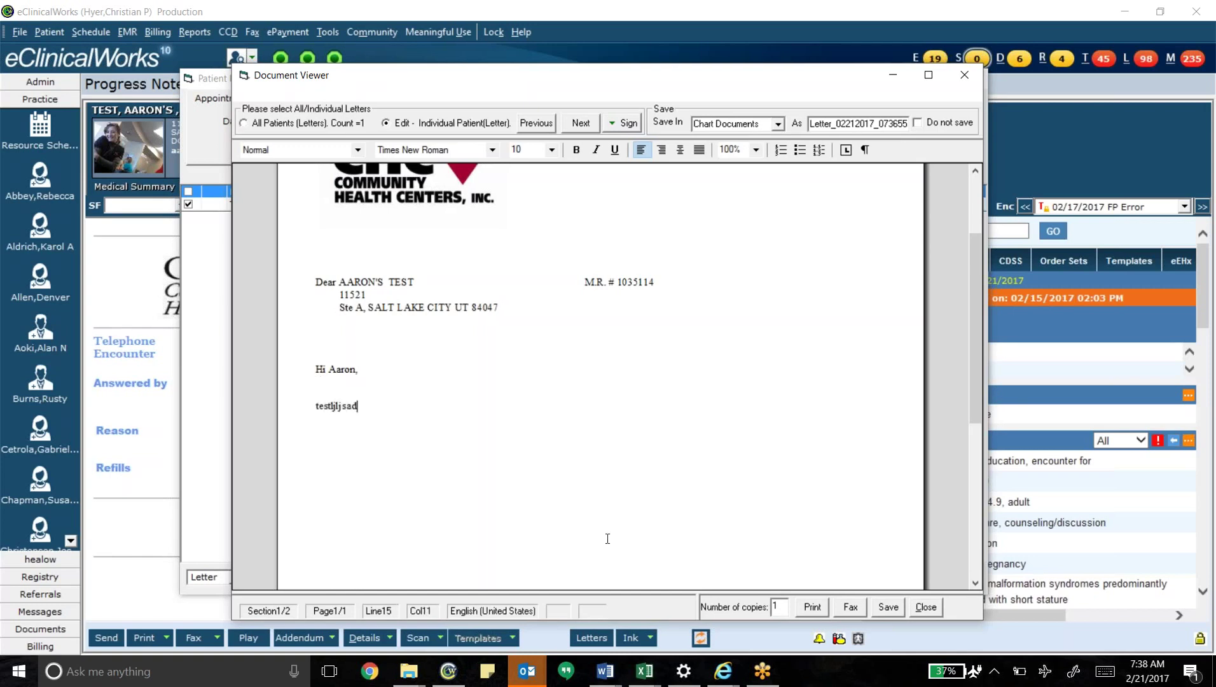
# Step: Save the letter to Chart Documents and close the document viewer
pyautogui.click(892, 609)
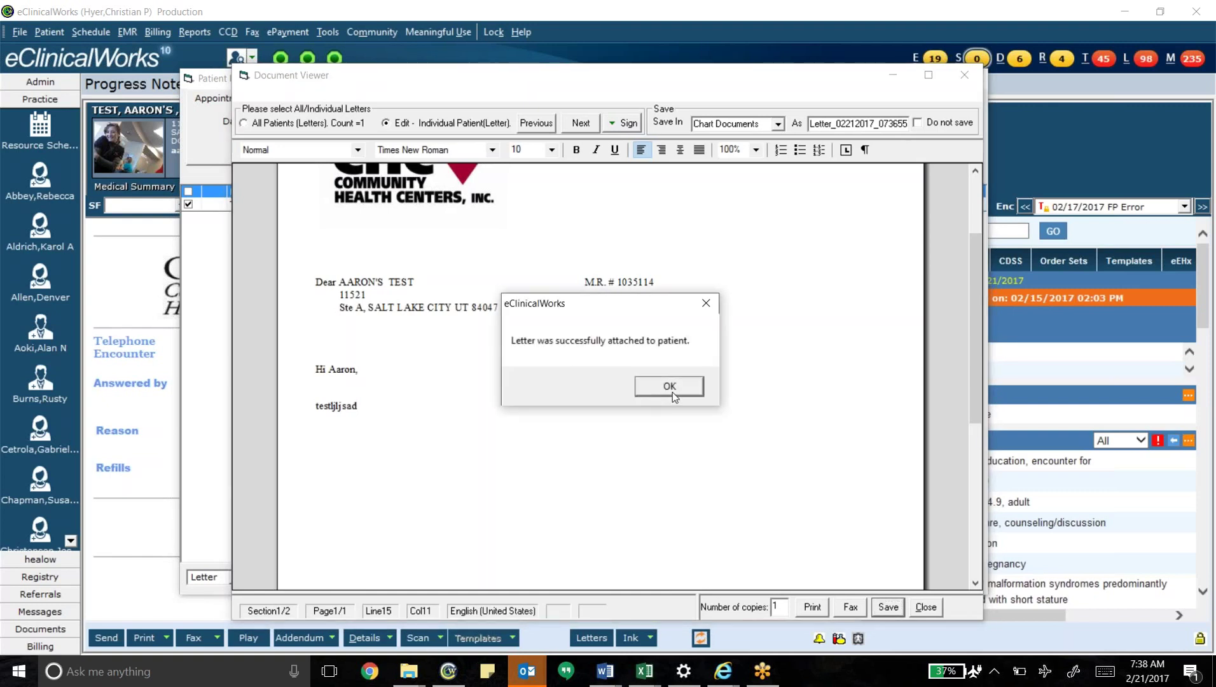
pyautogui.click(672, 388)
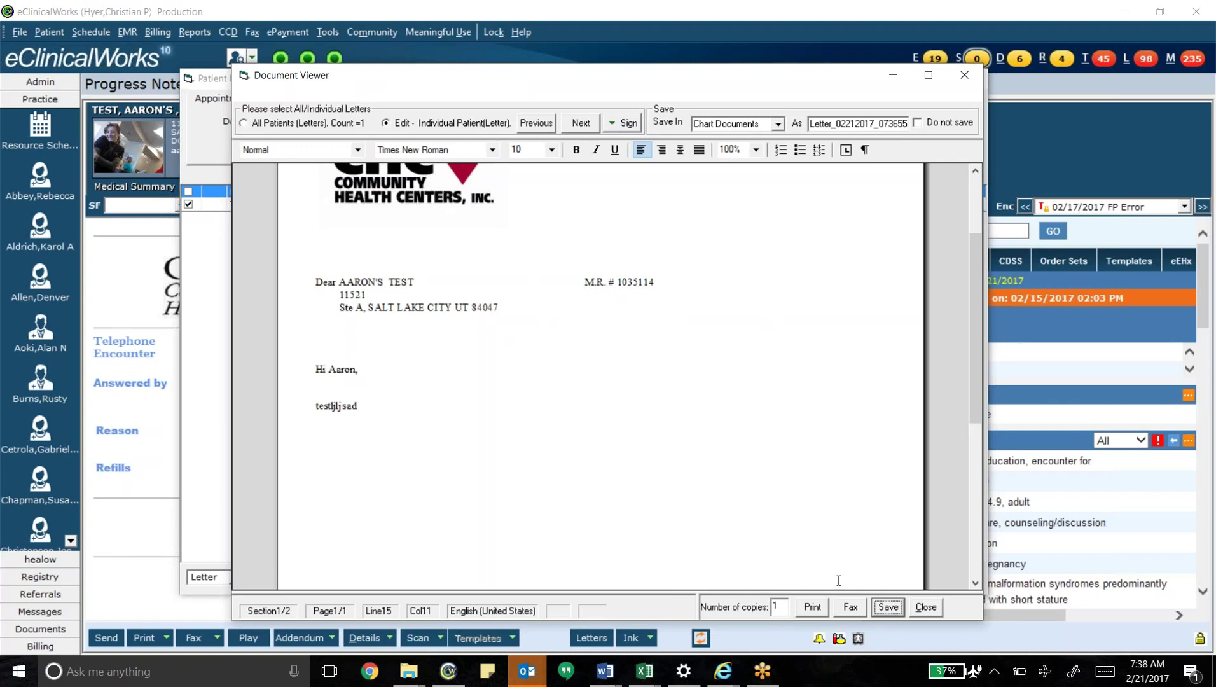
pyautogui.click(928, 609)
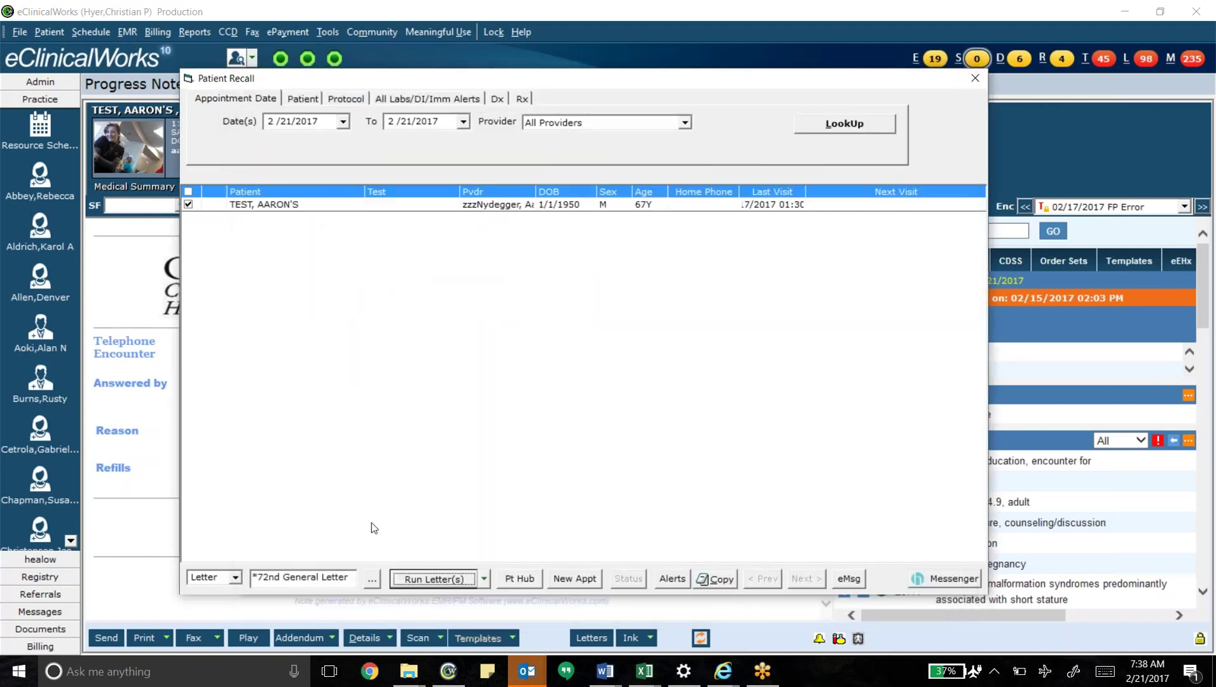
# Step: Open the letter template list, search it for "*sd" and clear the search
pyautogui.click(372, 584)
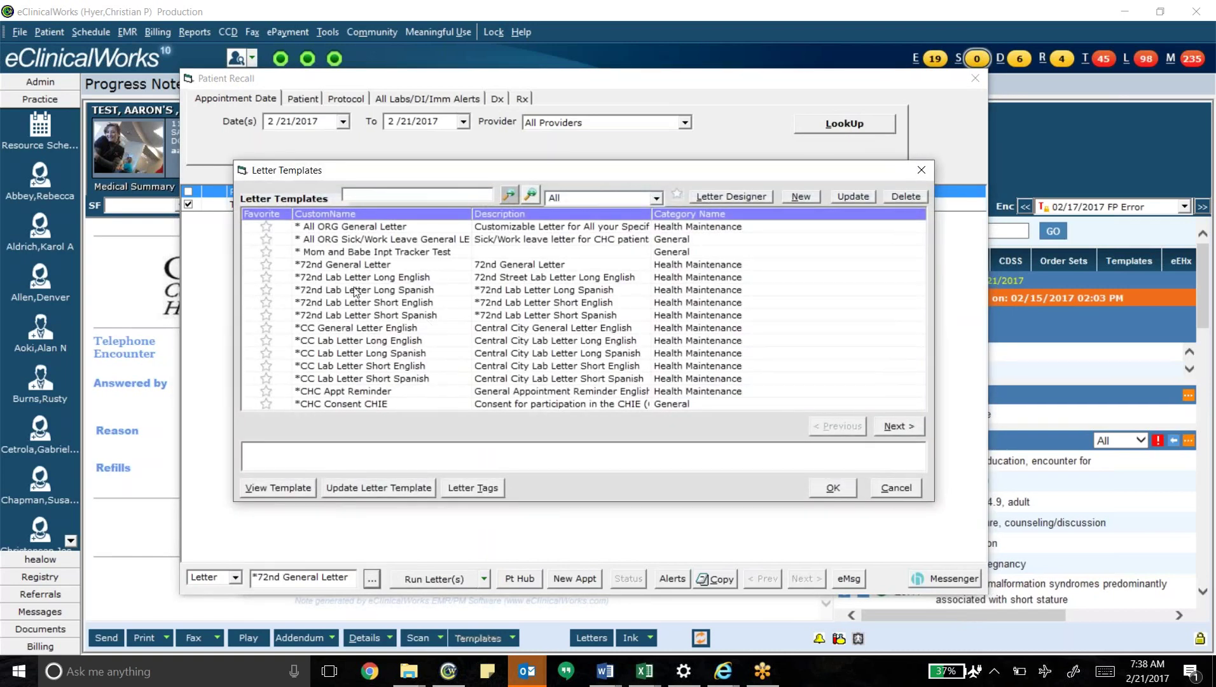
pyautogui.click(392, 197)
pyautogui.write('*sd')
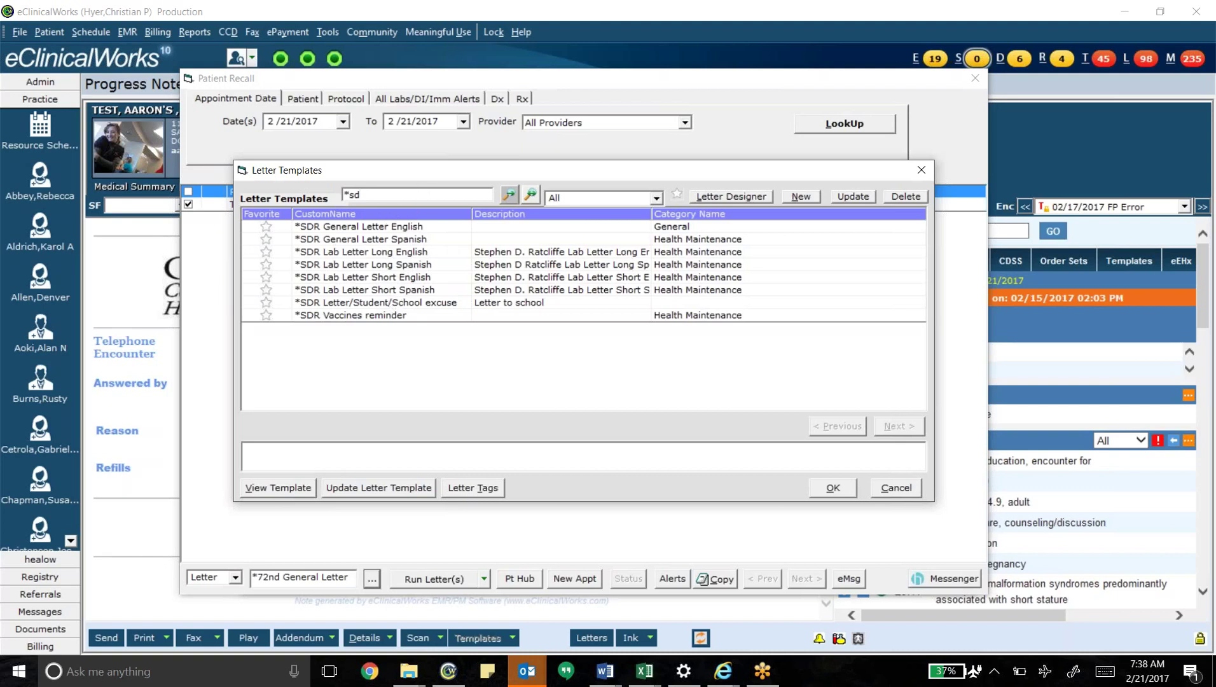
pyautogui.press('BackSpace')
pyautogui.press('BackSpace')
pyautogui.press('BackSpace')
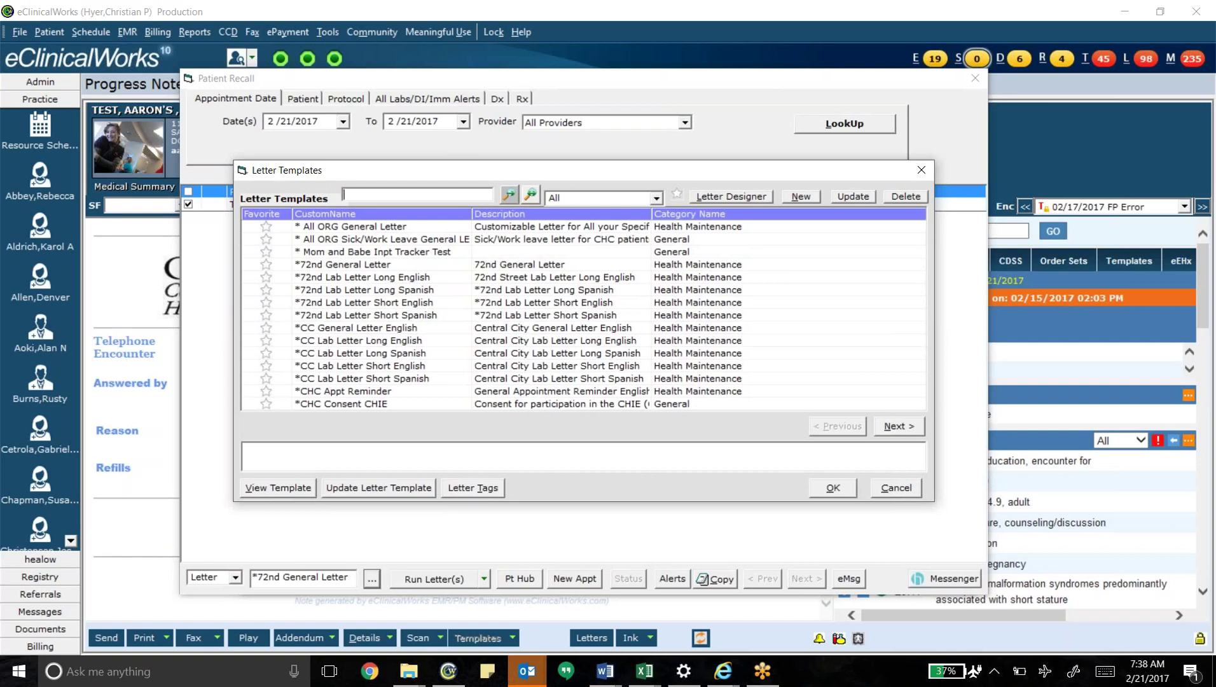
# Step: Browse the pages of letter templates and select Form/Physician's Order as the letter template
pyautogui.click(904, 431)
pyautogui.click(903, 430)
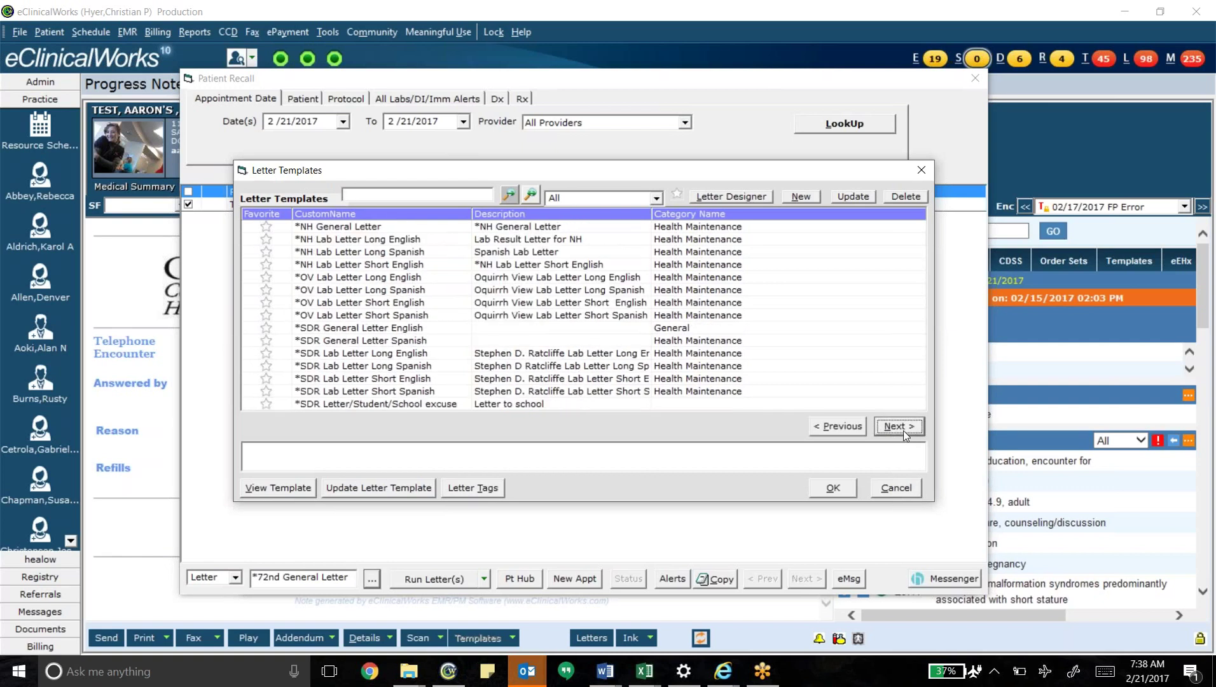
pyautogui.click(903, 430)
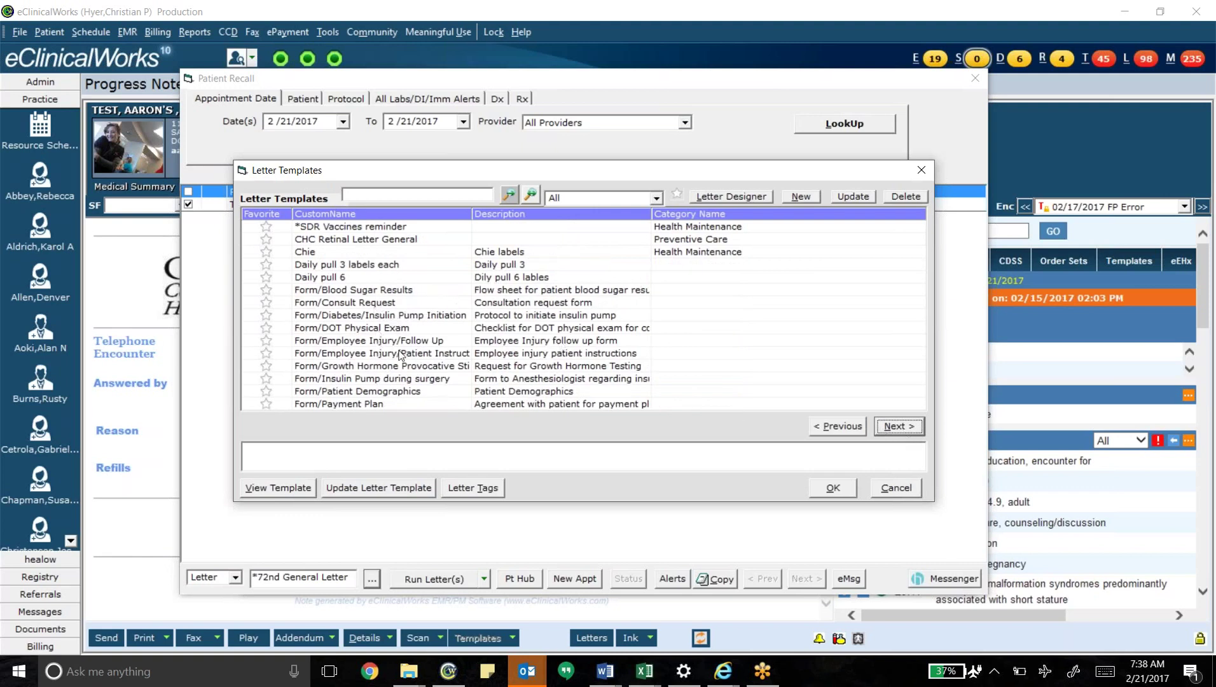
pyautogui.click(838, 427)
pyautogui.click(906, 429)
pyautogui.click(906, 429)
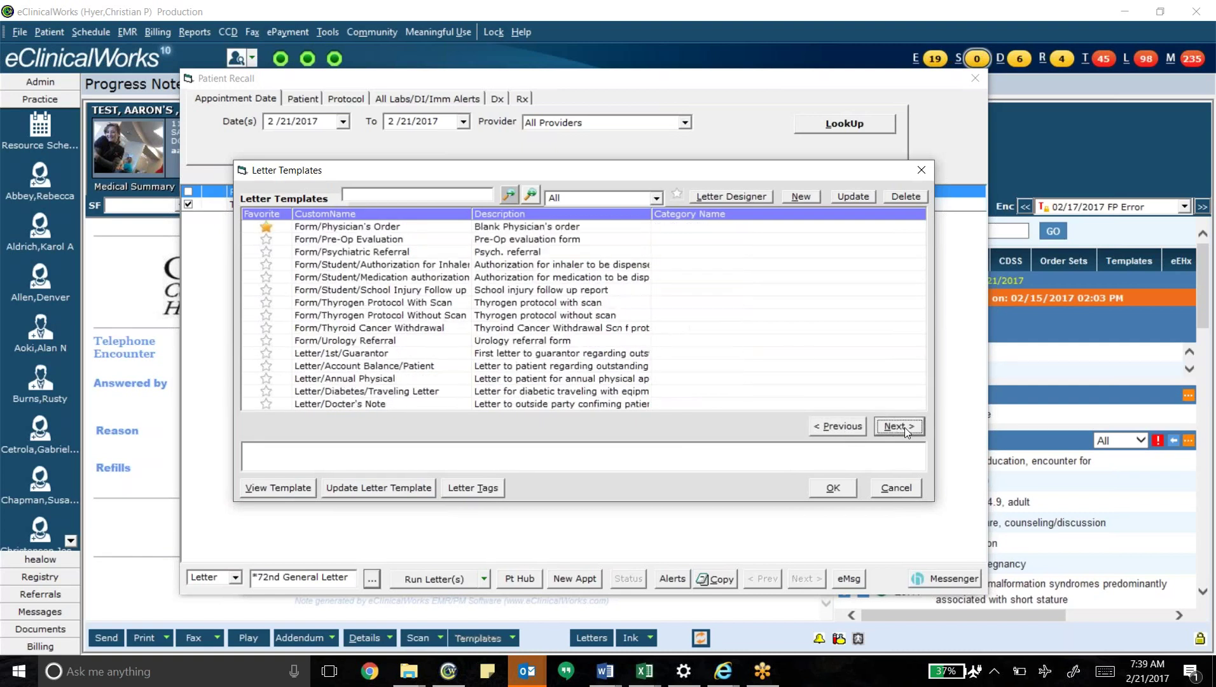
pyautogui.click(421, 228)
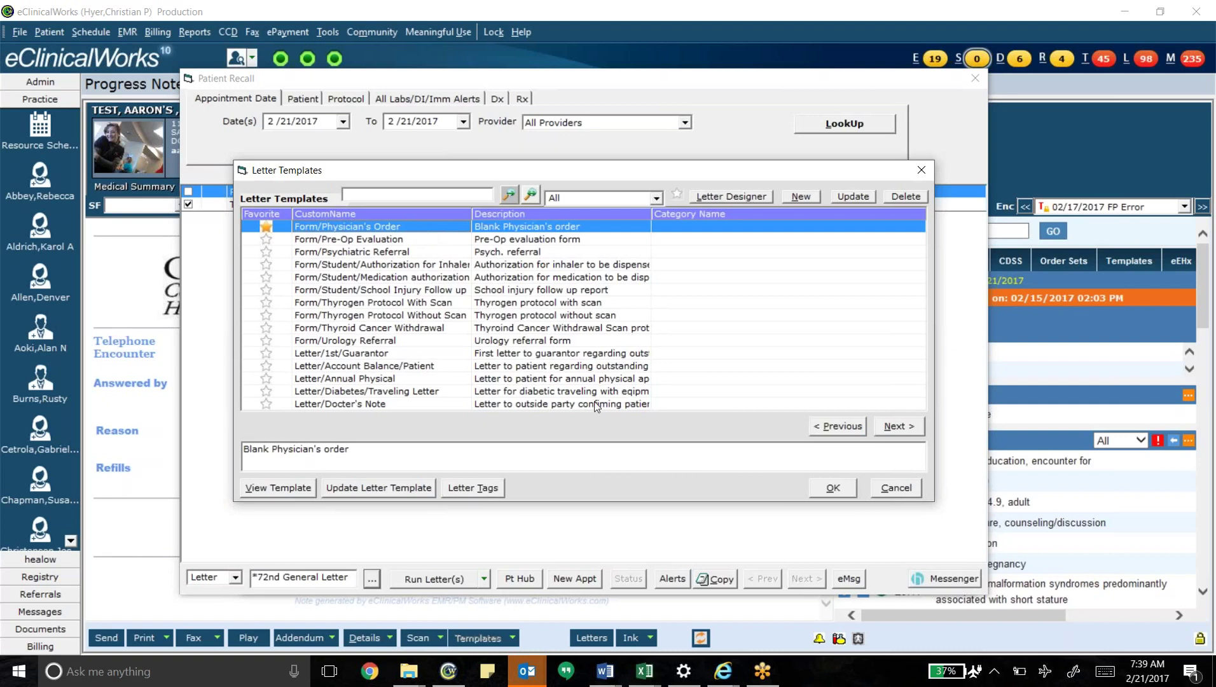
pyautogui.click(828, 491)
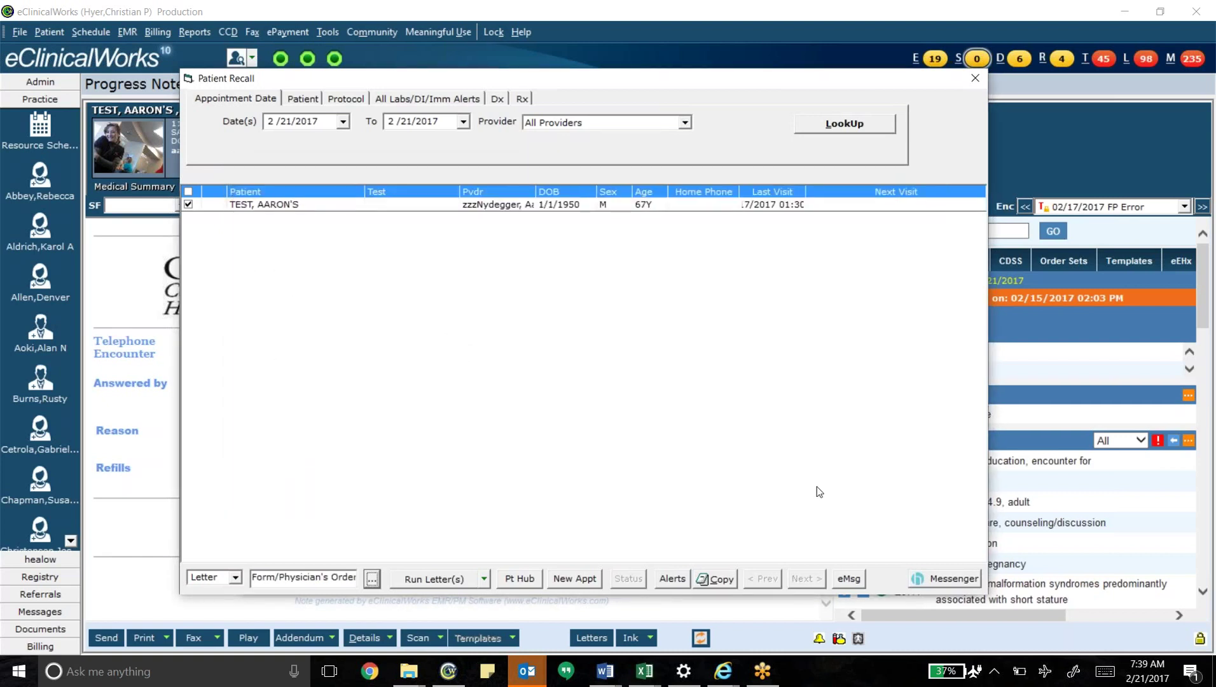
# Step: Run the Form/Physician's Order letter for the patient with tracking enabled
pyautogui.click(444, 585)
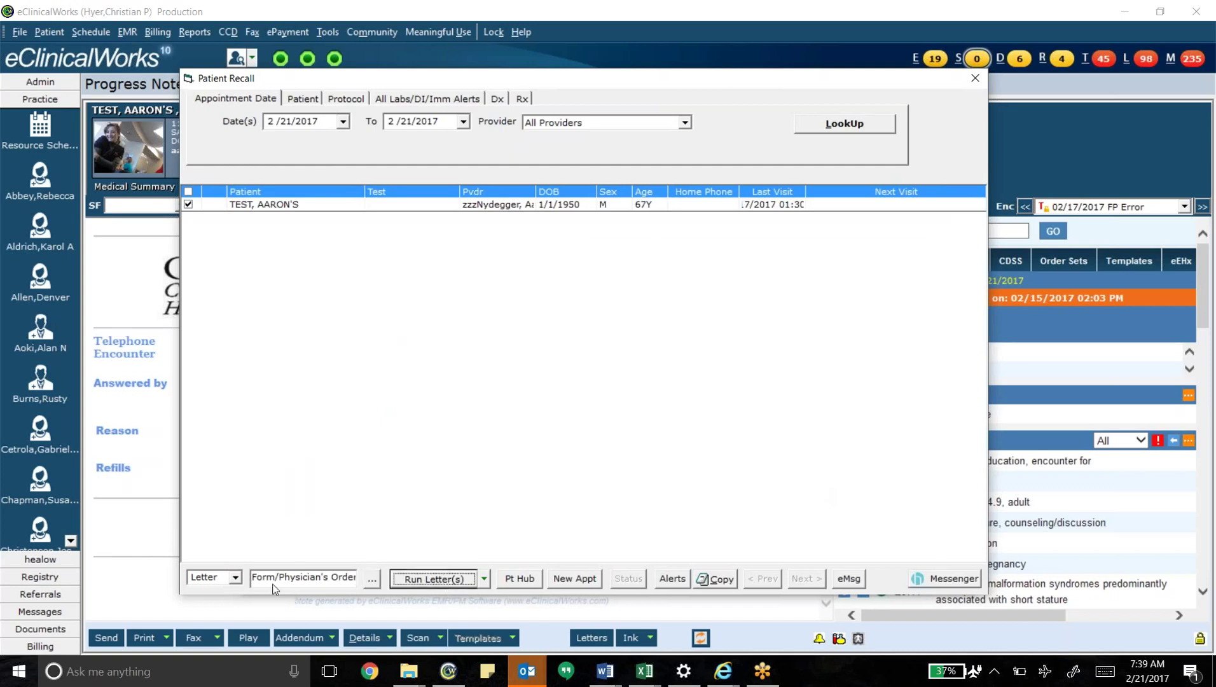
pyautogui.click(401, 578)
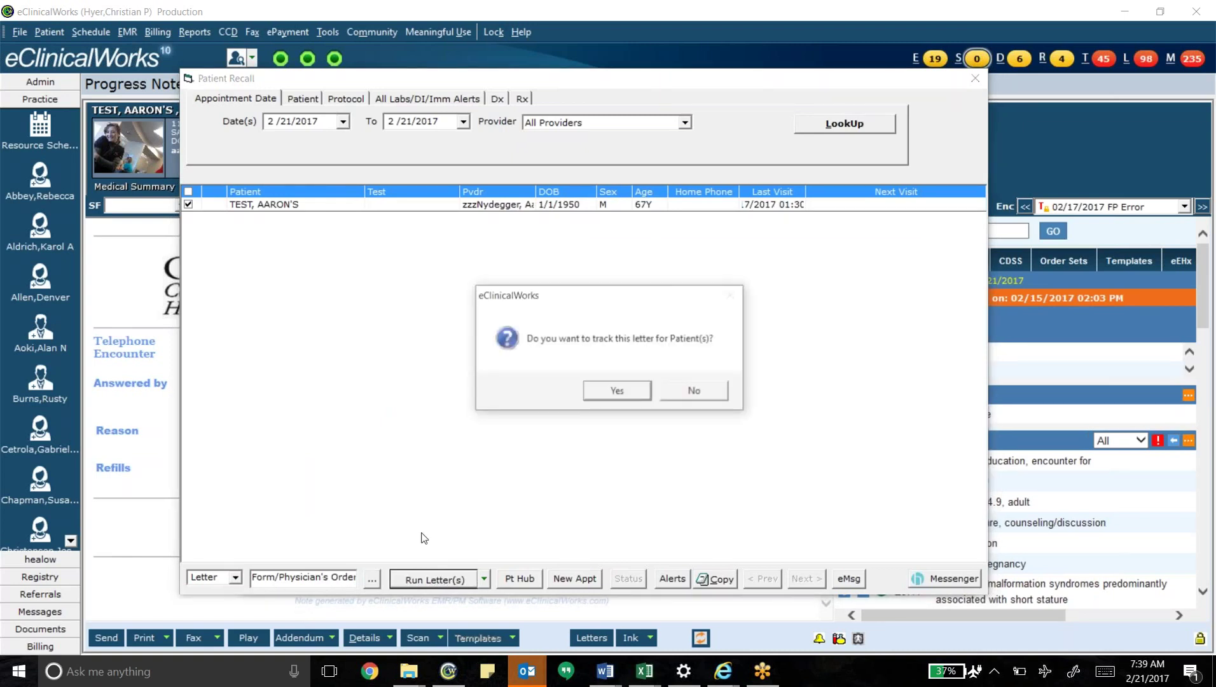
pyautogui.click(623, 392)
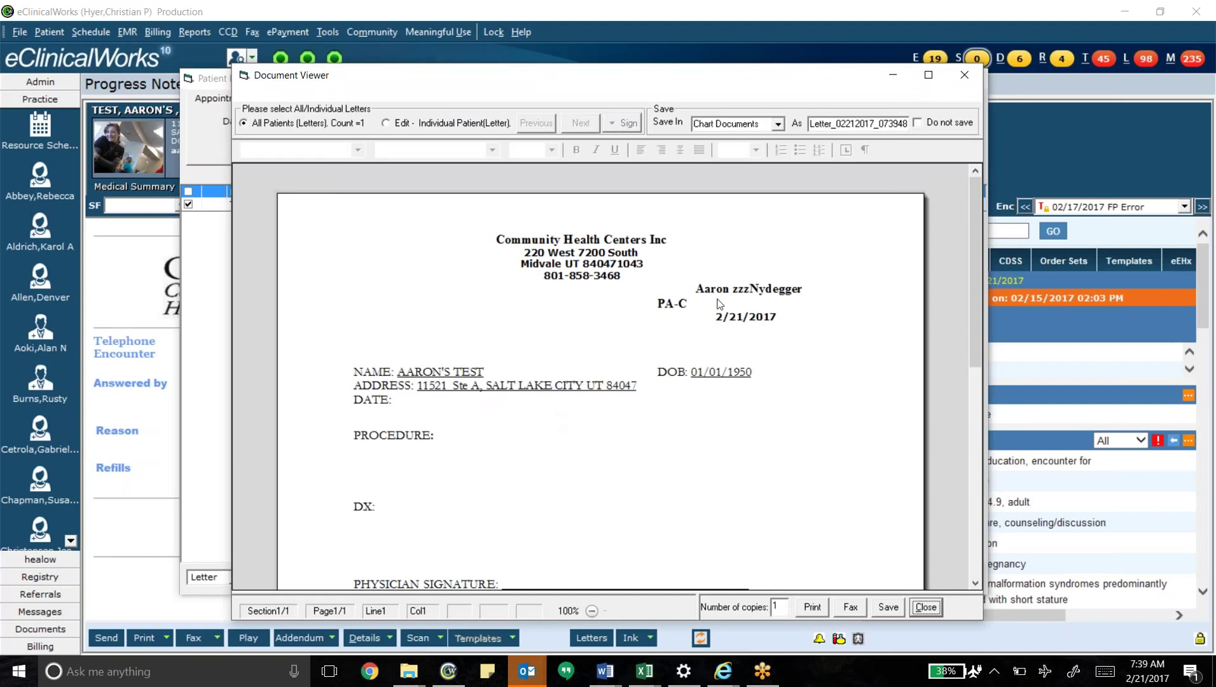
# Step: Make the individual letter editable and replace the PROCEDURE and DX section with "To Whom it May Concern," followed by a blank line
pyautogui.scroll(-2, 563, 430)
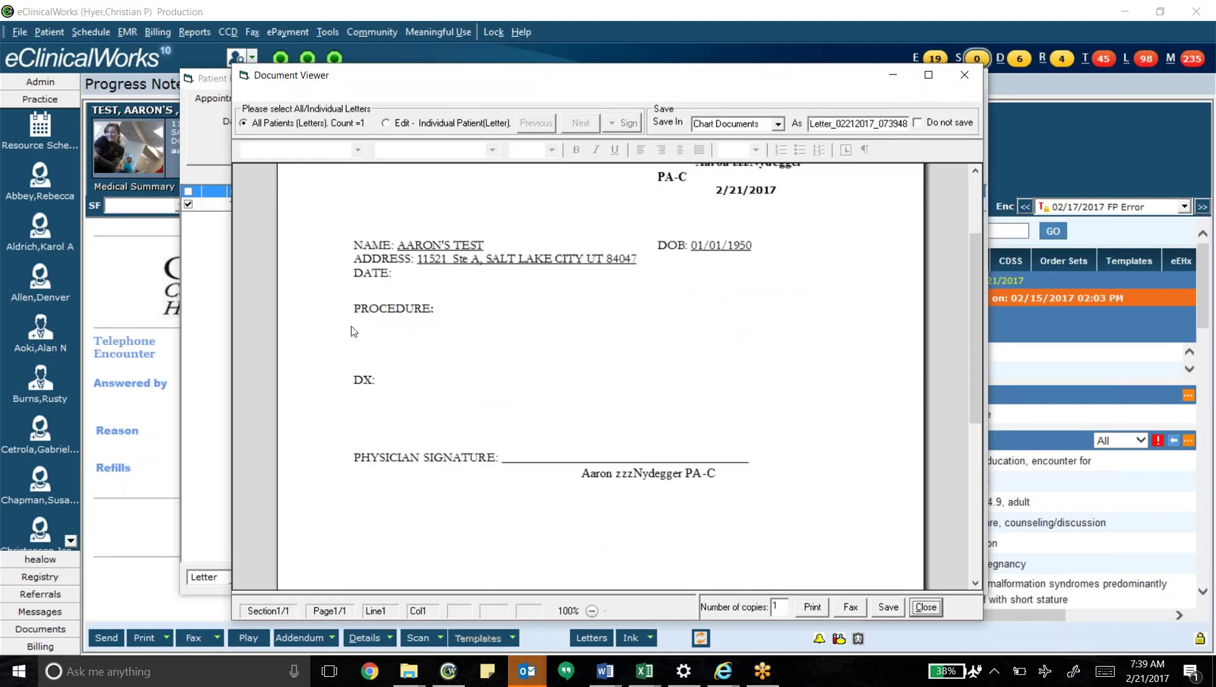
pyautogui.click(424, 125)
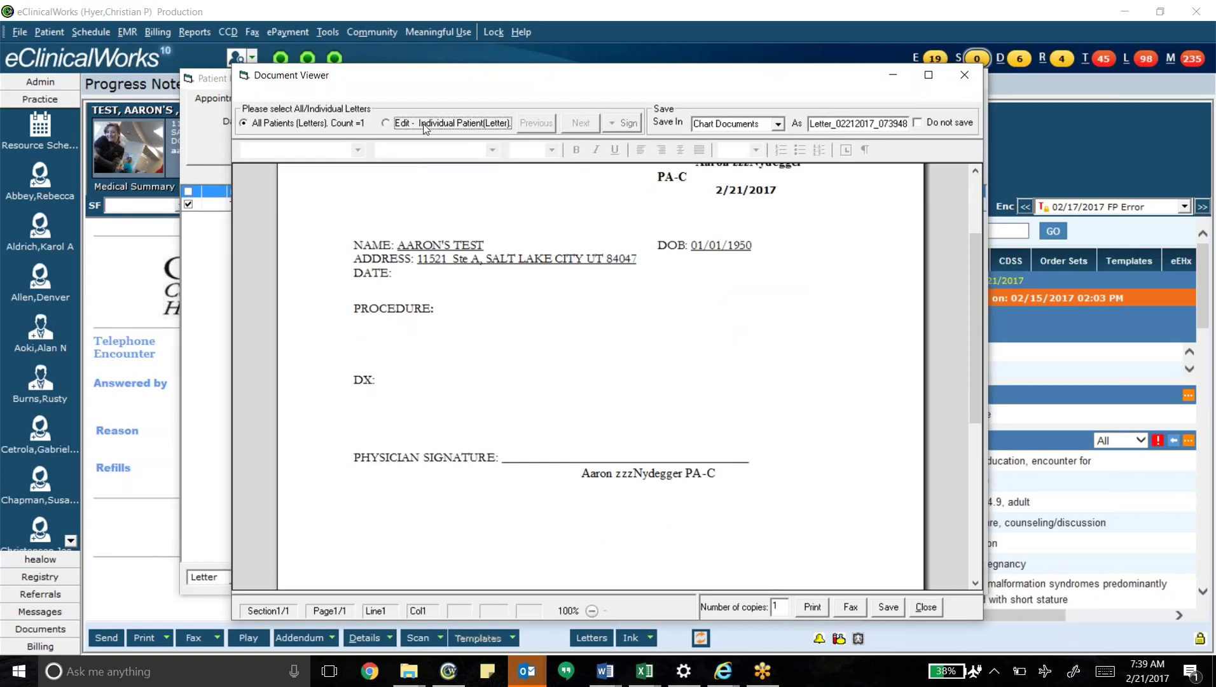
pyautogui.moveTo(363, 434)
pyautogui.mouseDown()
pyautogui.moveTo(426, 482)
pyautogui.moveTo(434, 513)
pyautogui.mouseUp()
pyautogui.press('Delete')
pyautogui.write('Tho')
pyautogui.press('BackSpace')
pyautogui.press('BackSpace')
pyautogui.press('BackSpace')
pyautogui.write('o Whom in')
pyautogui.press('BackSpace')
pyautogui.write('t M')
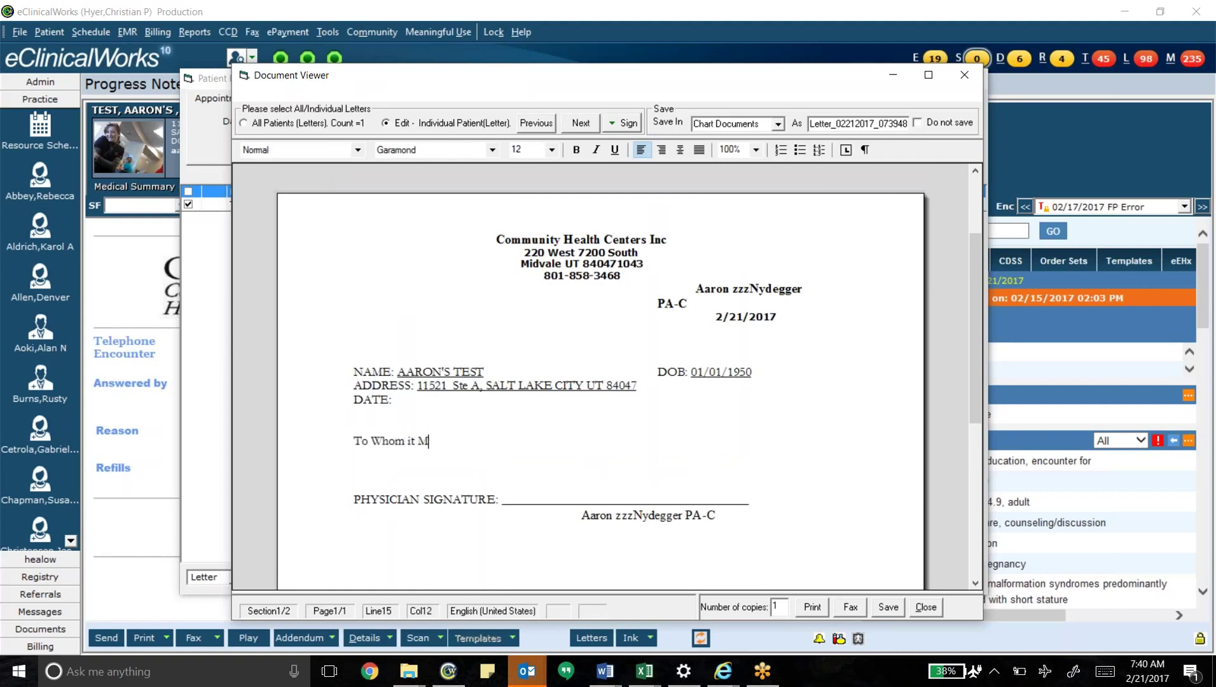
pyautogui.write('ay Concern,')
pyautogui.press('Return')
pyautogui.press('Return')
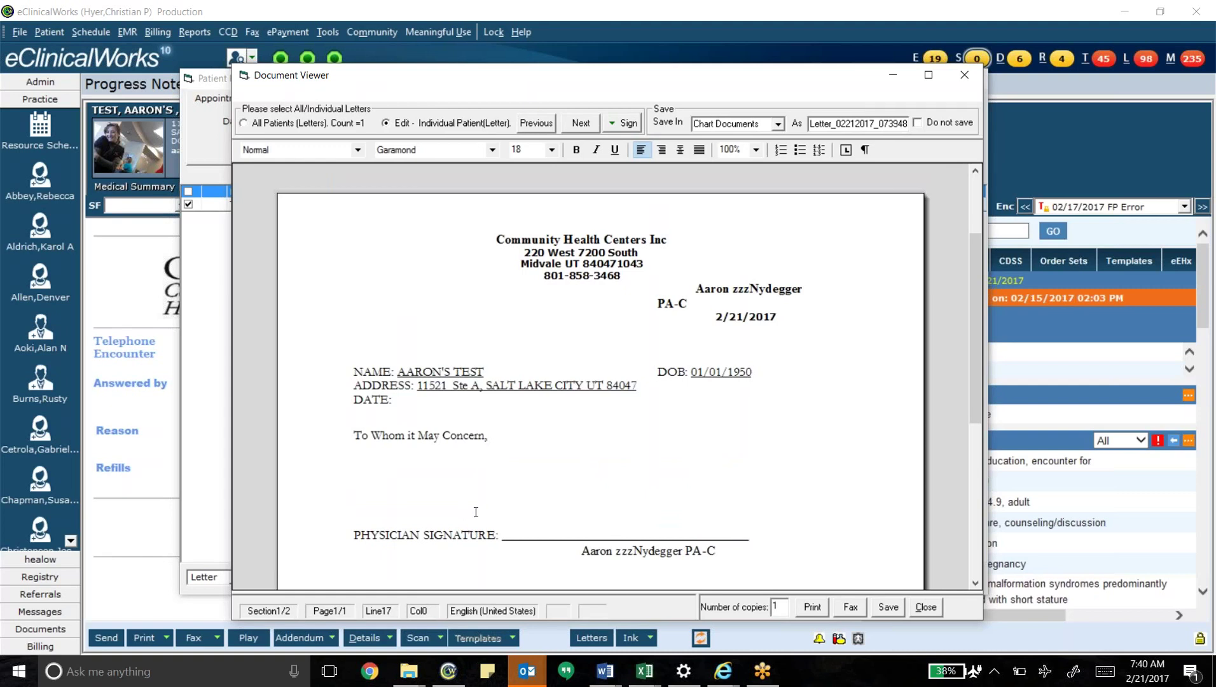
# Step: Enter "lkajdsf" as the letter's body text and save the letter to Chart Documents
pyautogui.write('lkajdsf')
pyautogui.click(608, 526)
pyautogui.scroll(-3, 608, 529)
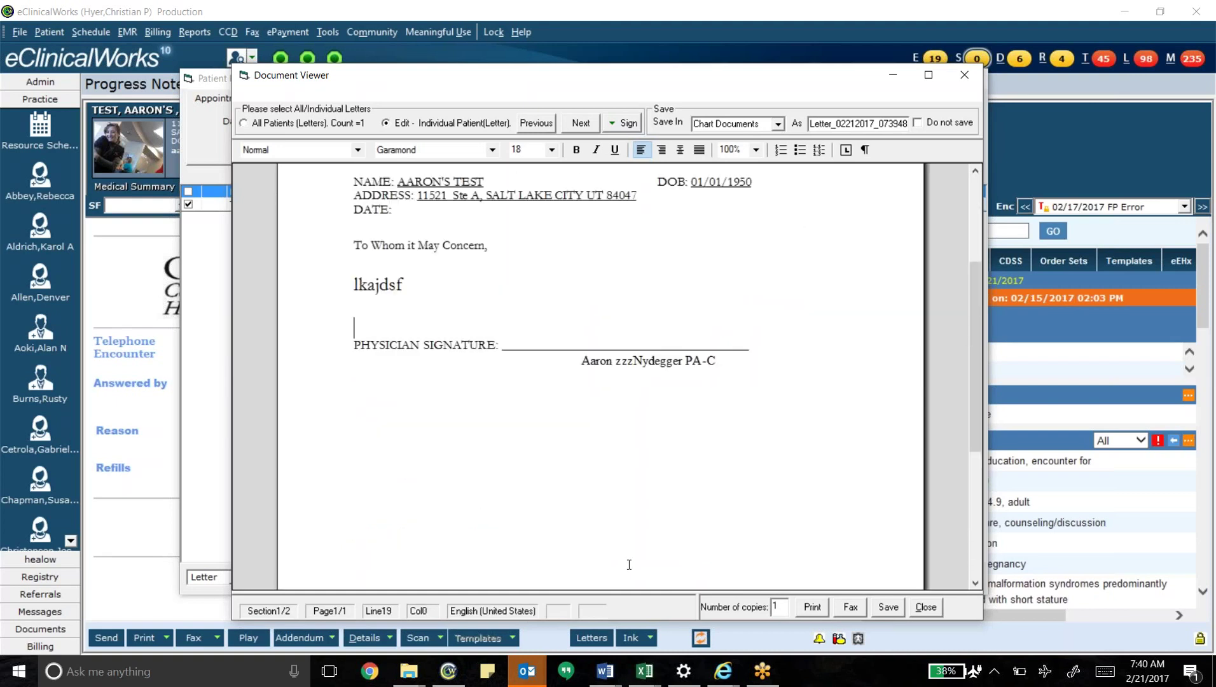
pyautogui.scroll(3, 629, 564)
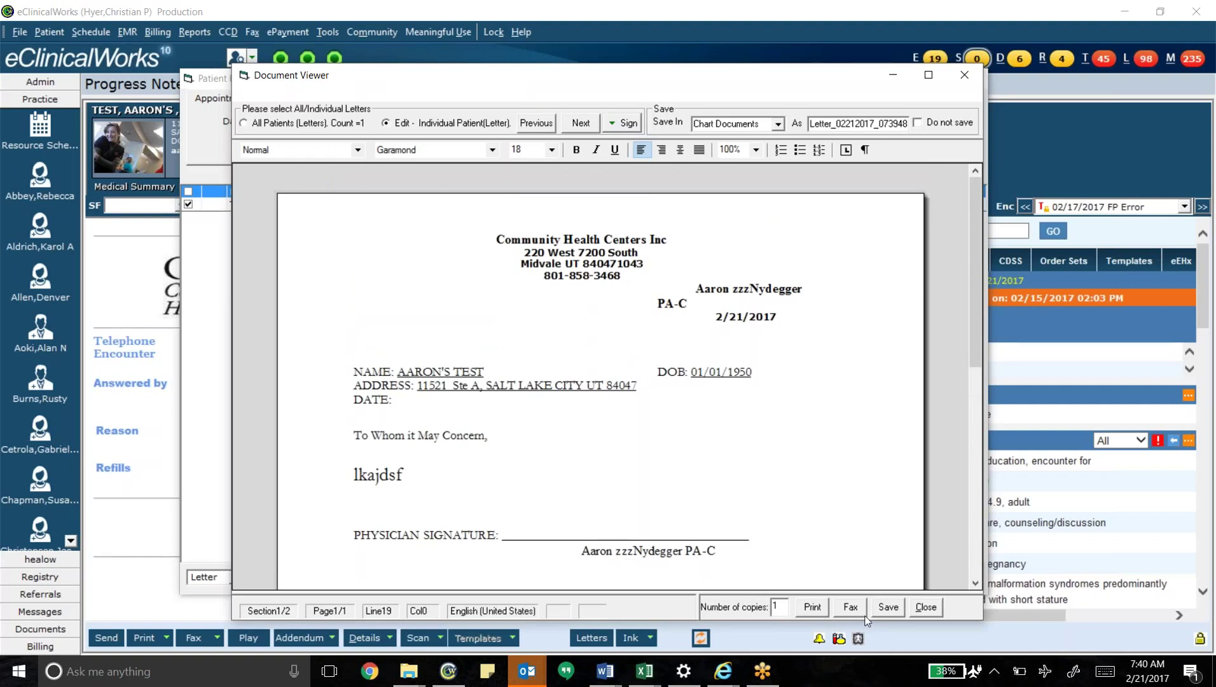
pyautogui.click(881, 611)
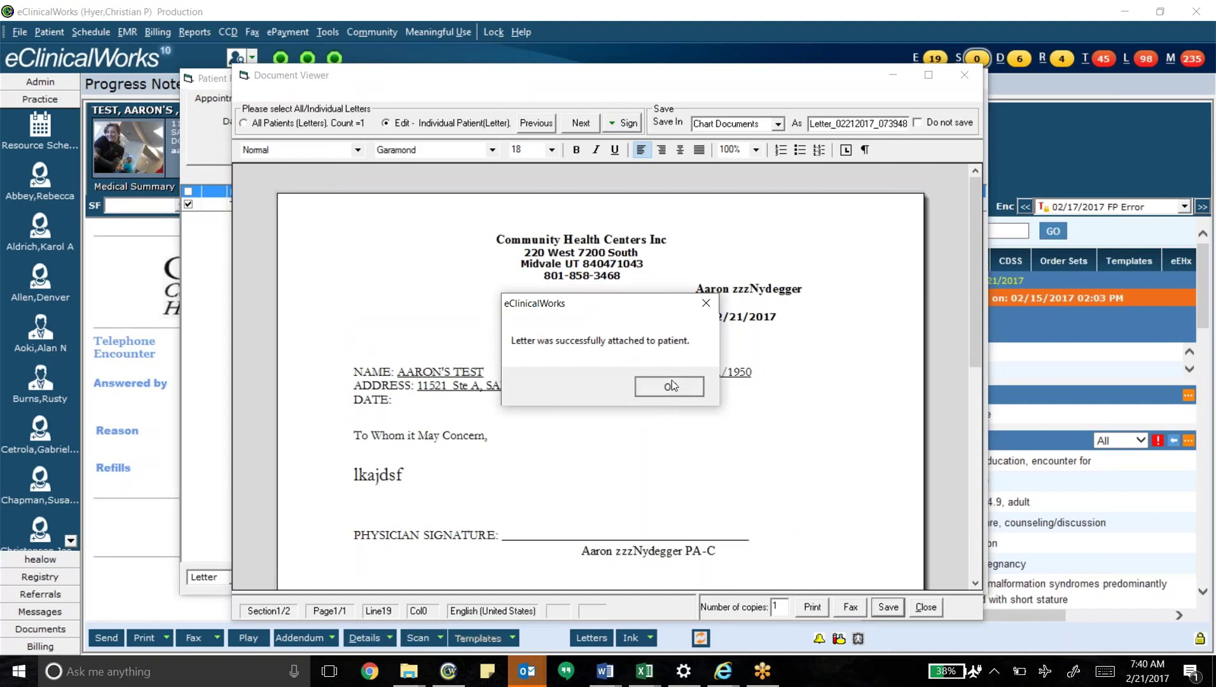
# Step: Close the saved letter and the Patient Recall window to return to the patient's progress note
pyautogui.click(671, 385)
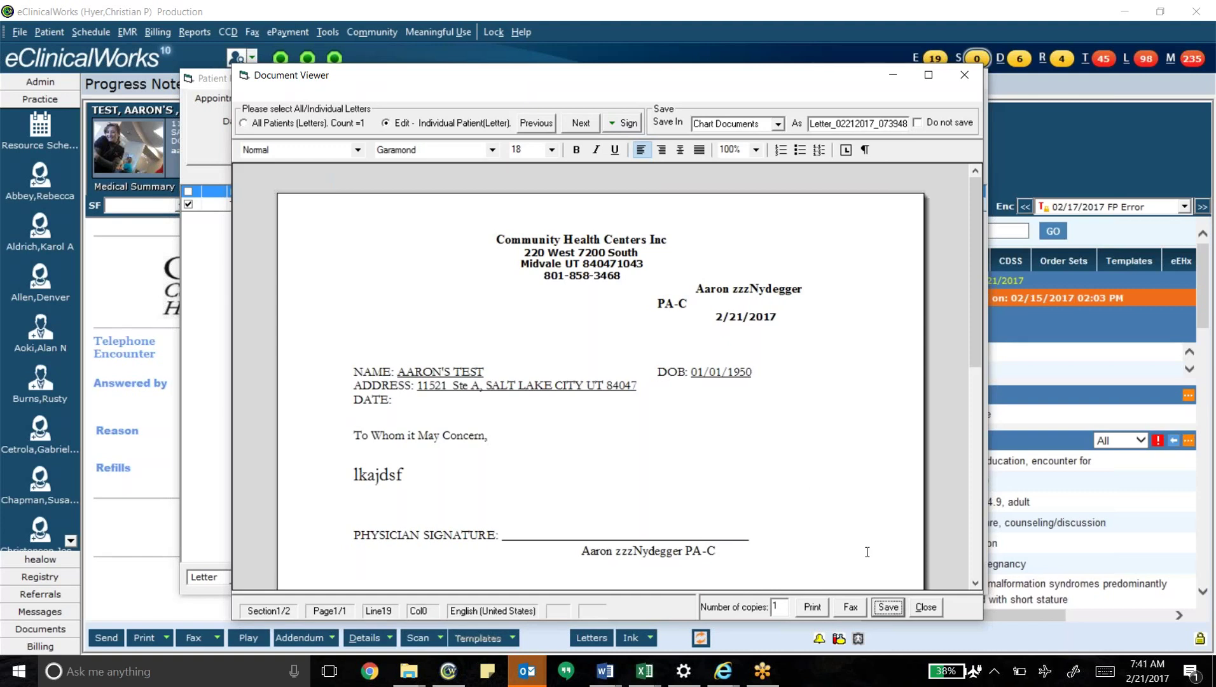
pyautogui.click(922, 612)
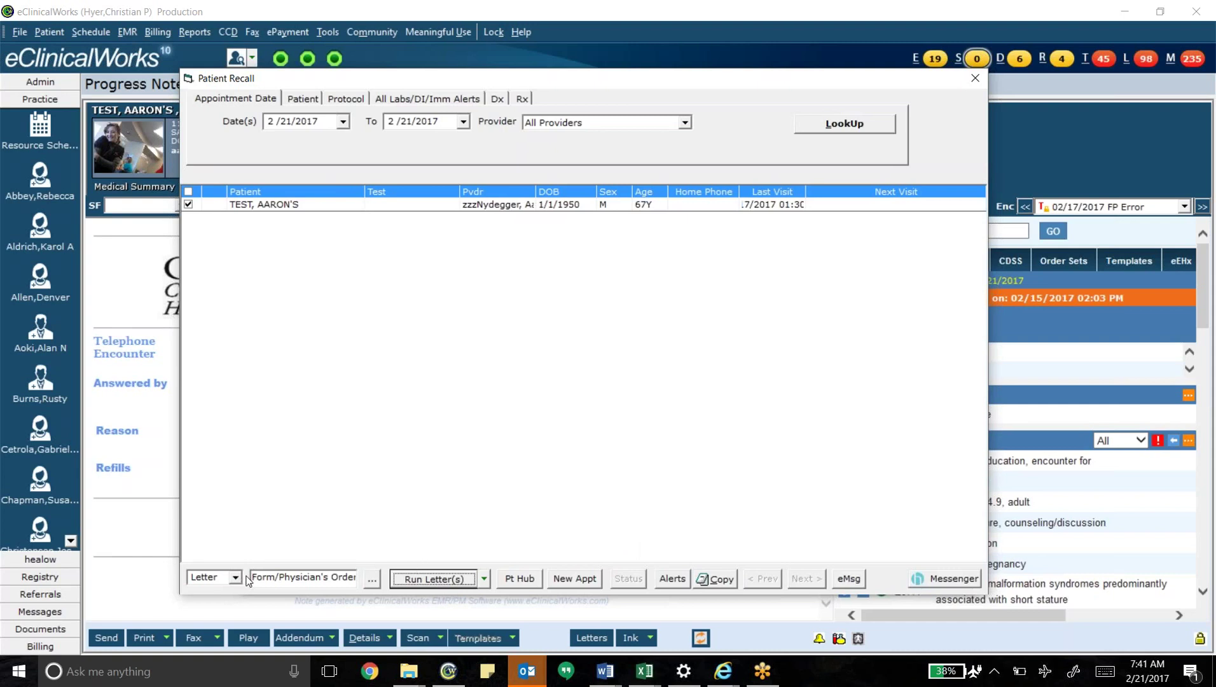
pyautogui.moveTo(408, 671)
pyautogui.click(975, 79)
pyautogui.click(721, 562)
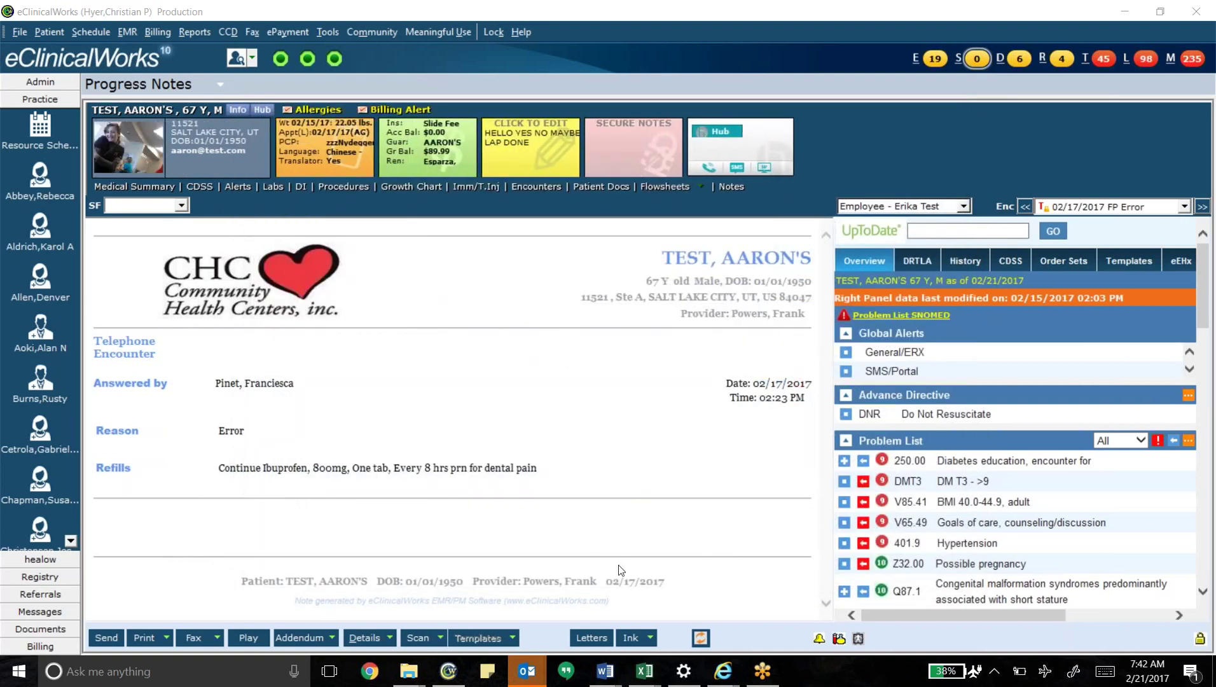
# Step: Open the Release to School form from the Ortho group of the patient's specialty forms
pyautogui.click(651, 638)
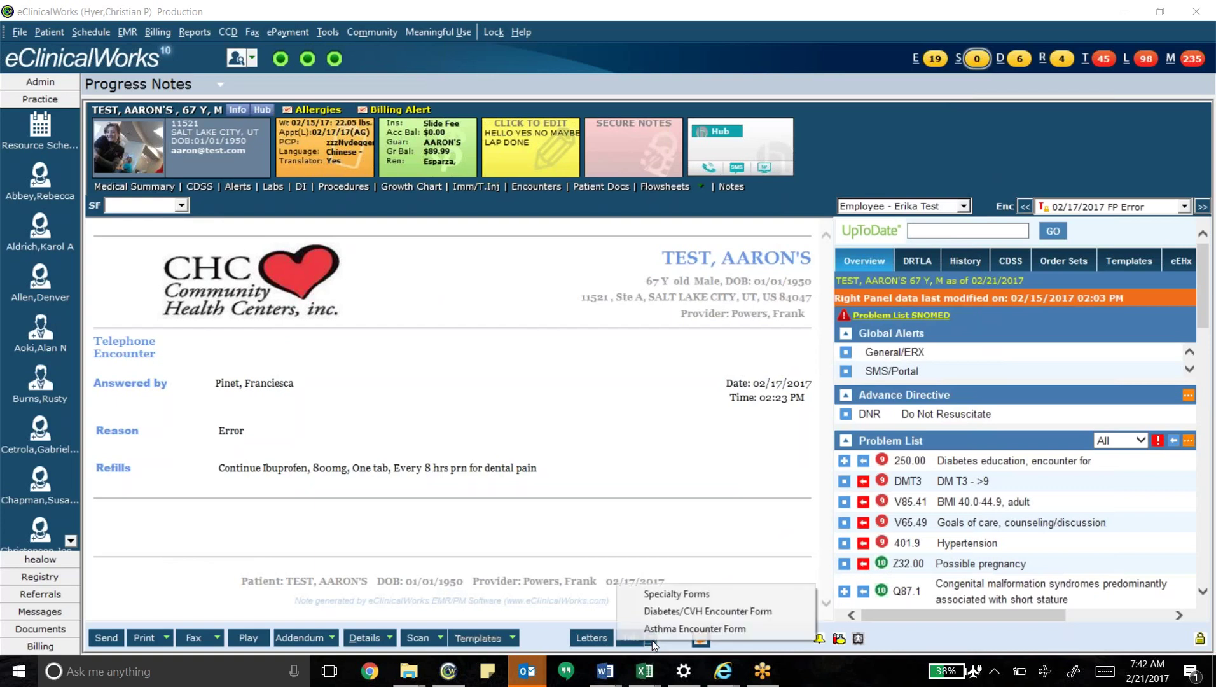
pyautogui.click(670, 594)
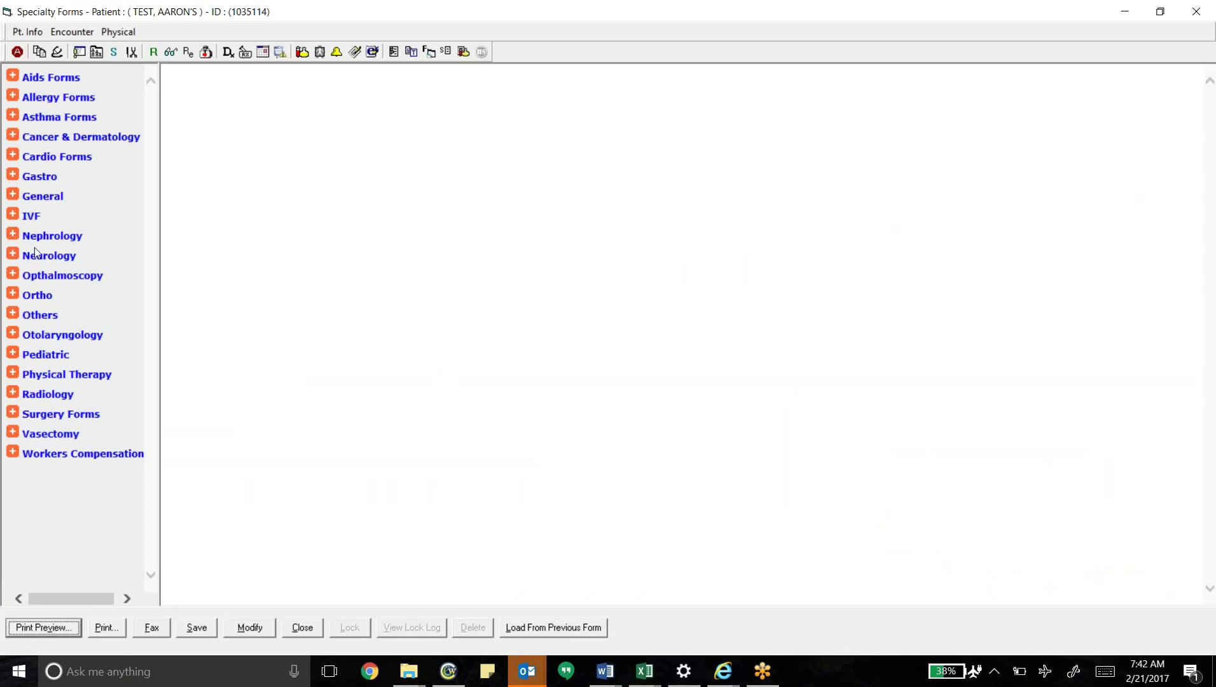
pyautogui.click(13, 295)
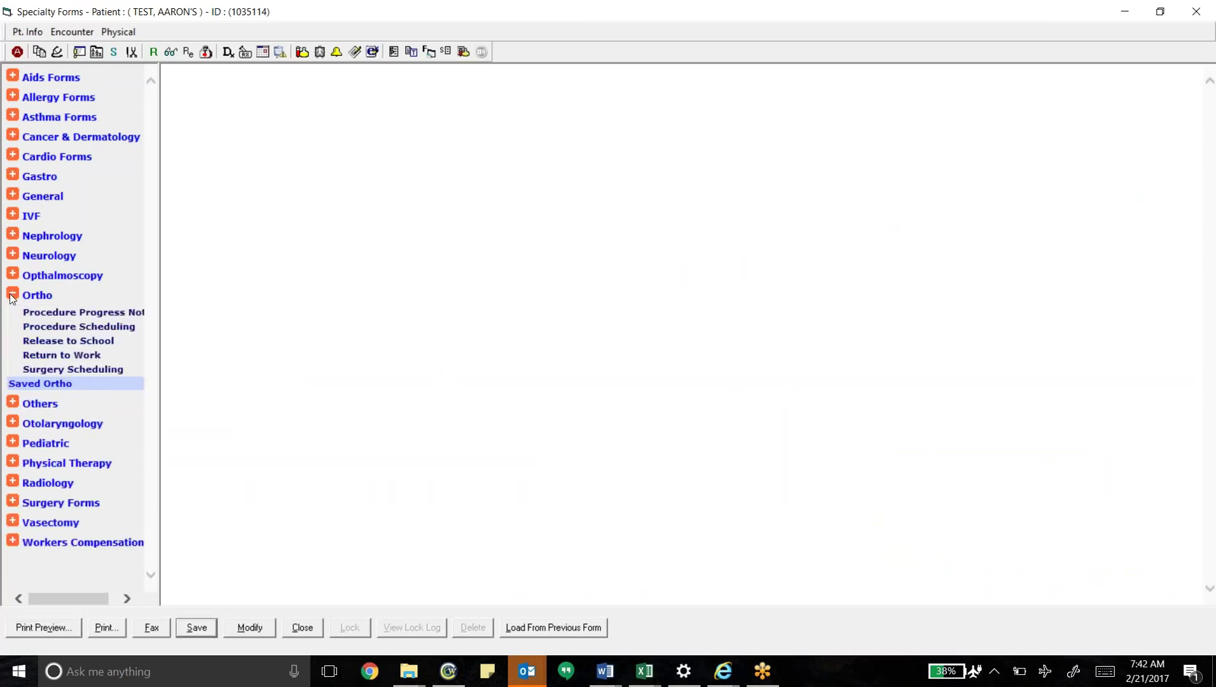
pyautogui.click(69, 342)
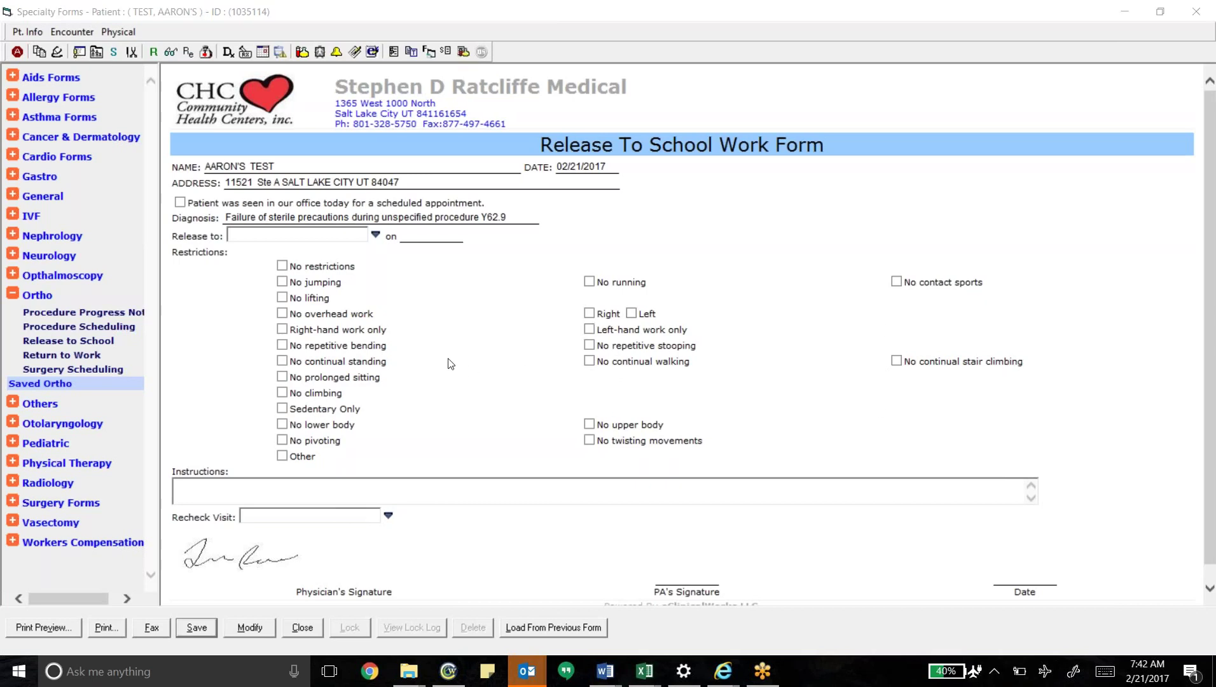
# Step: Mark that the patient was seen in the office today for a scheduled appointment and set Release to as work
pyautogui.click(180, 203)
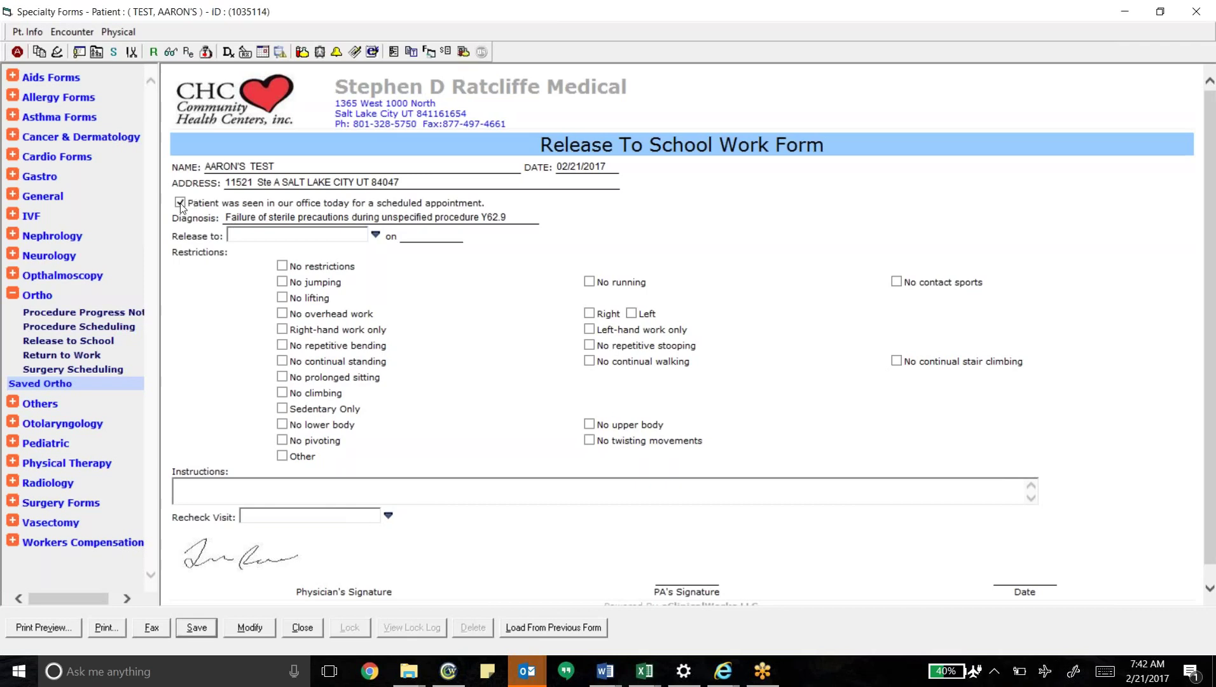
pyautogui.click(375, 234)
pyautogui.click(242, 250)
pyautogui.click(416, 239)
# Step: Enter "Pt missed work from 2/17-2/22 for acute illness." as the form's instructions
pyautogui.click(289, 483)
pyautogui.write('Pt missed work from 2/')
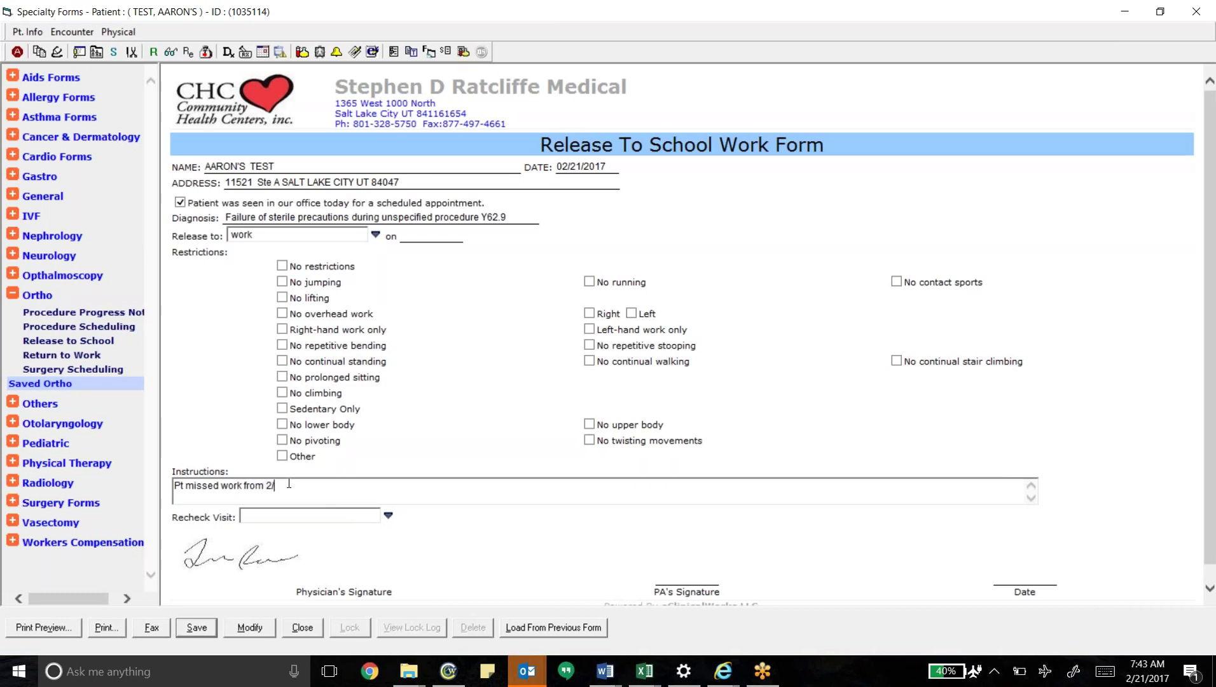
pyautogui.write('17-2/22 for acute illness')
pyautogui.press('BackSpace')
pyautogui.press('BackSpace')
pyautogui.write('ss.')
# Step: Clear the prefilled diagnosis from the Release To School Work Form
pyautogui.moveTo(222, 202); pyautogui.dragTo(490, 222)
pyautogui.click(239, 215)
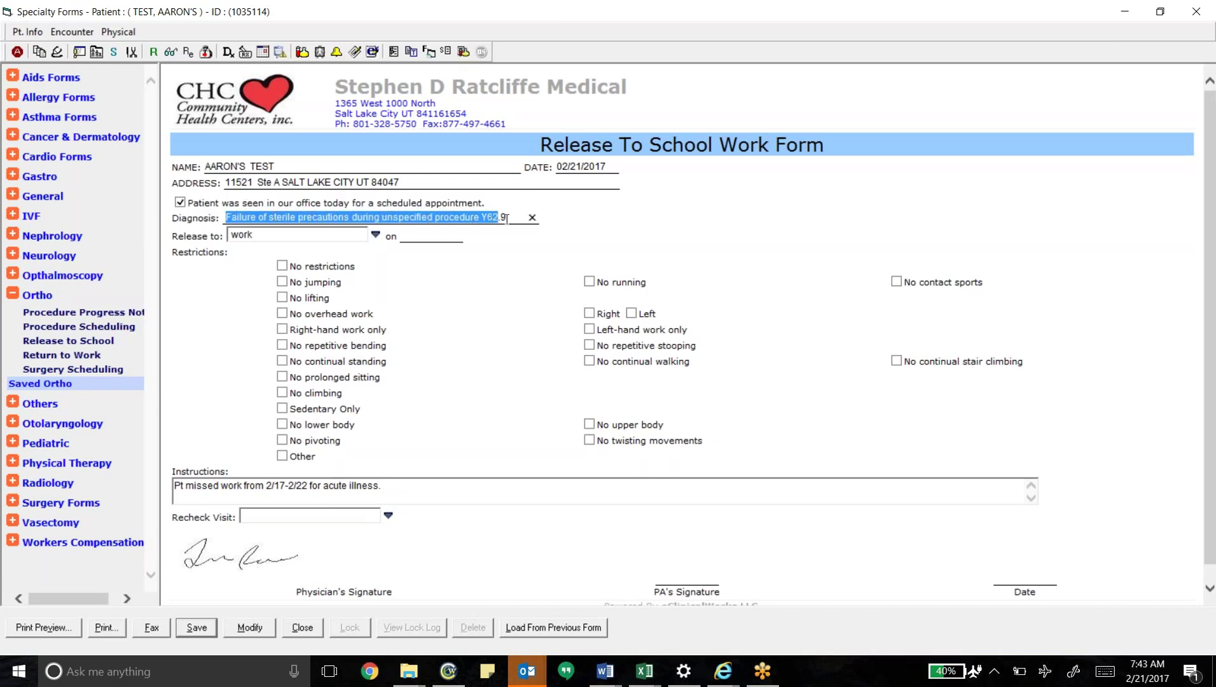
pyautogui.click(532, 218)
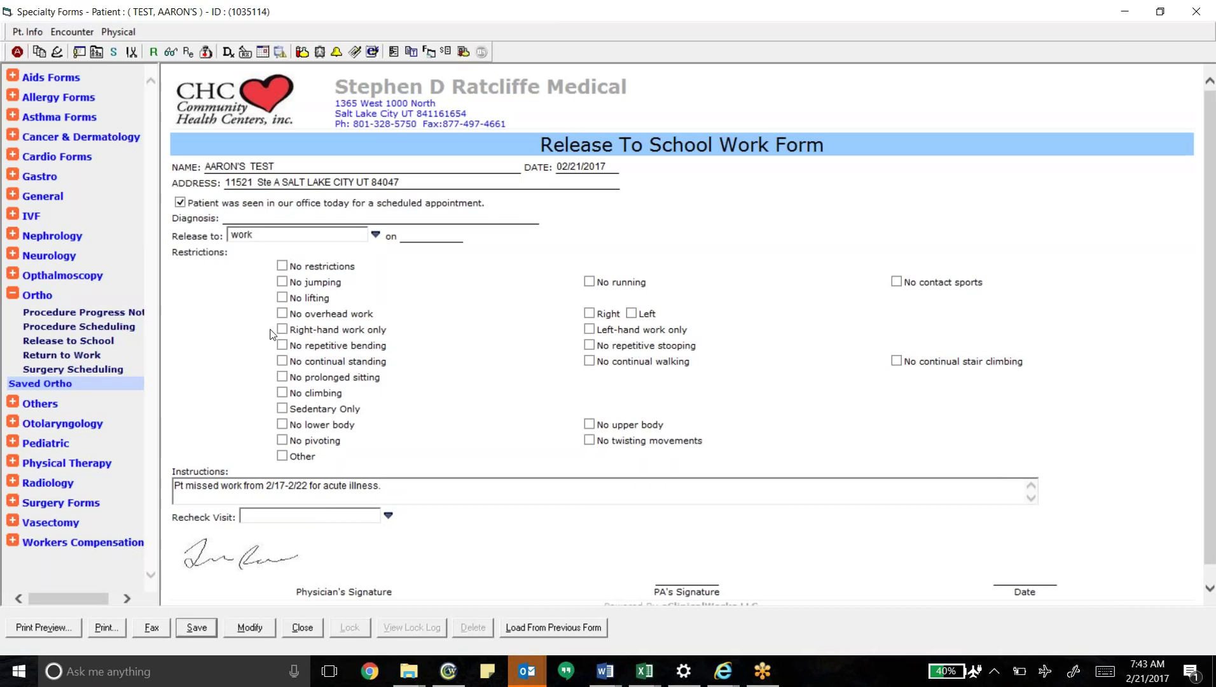
# Step: Mark No restrictions on the work release form, save it, and close the specialty forms
pyautogui.click(389, 486)
pyautogui.click(282, 267)
pyautogui.scroll(-1, 479, 562)
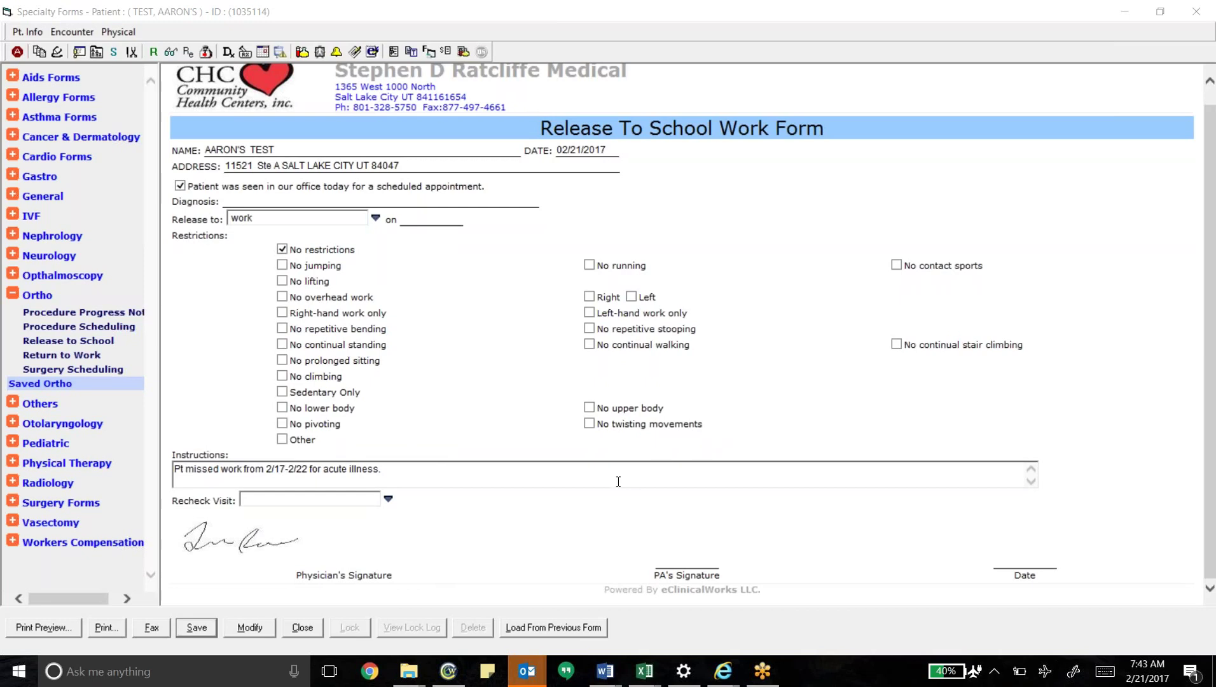
pyautogui.click(210, 627)
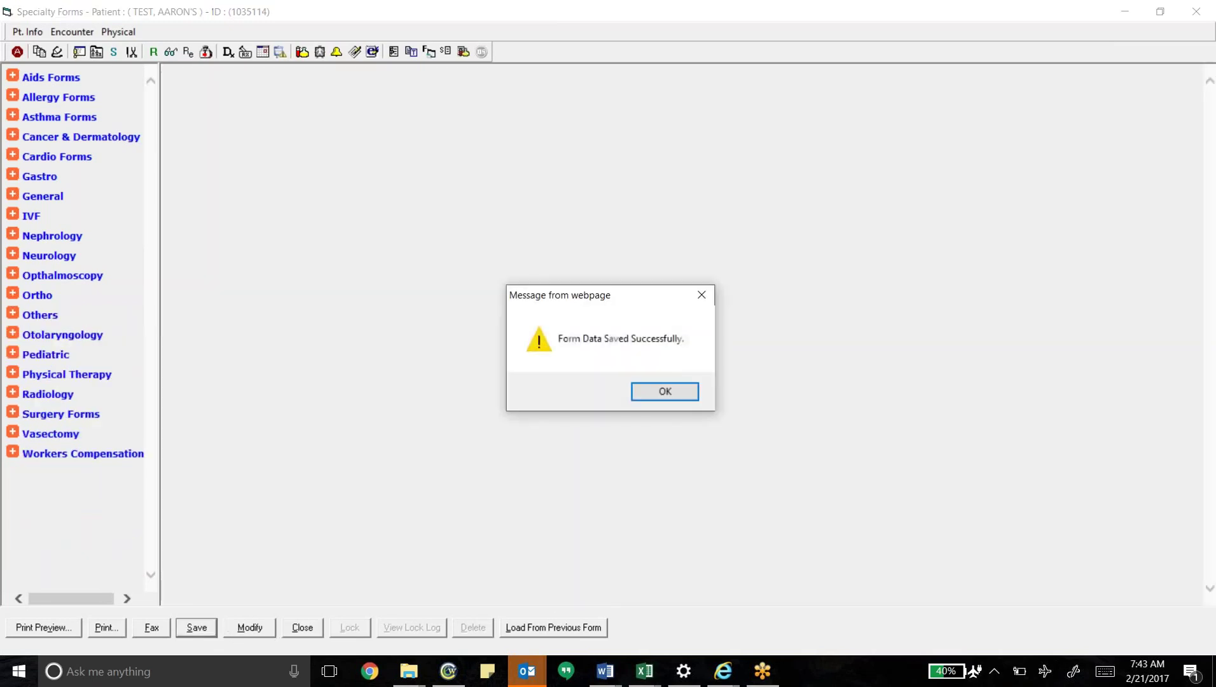
pyautogui.click(653, 393)
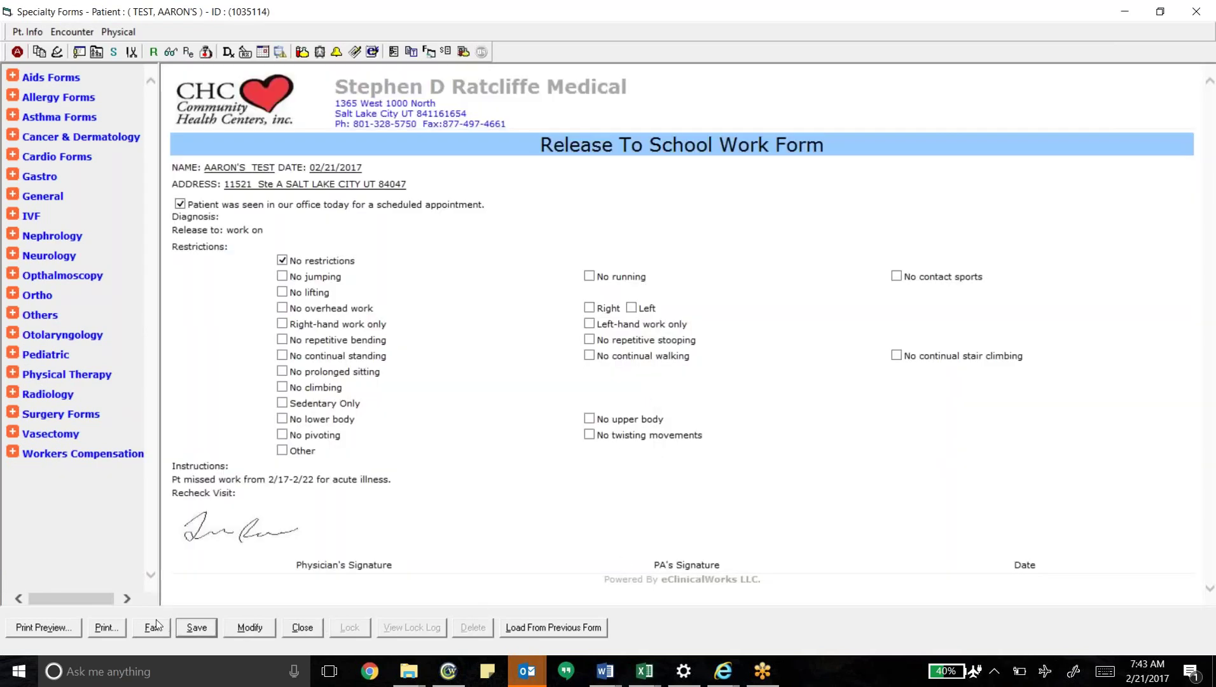
pyautogui.click(303, 628)
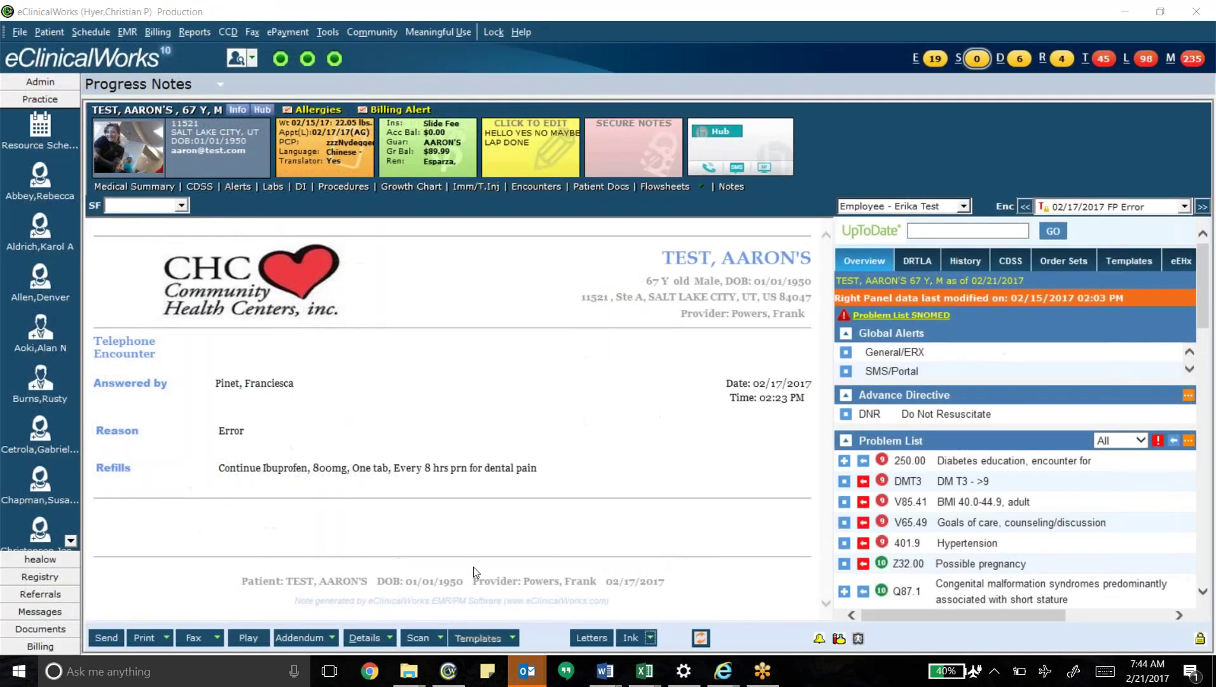